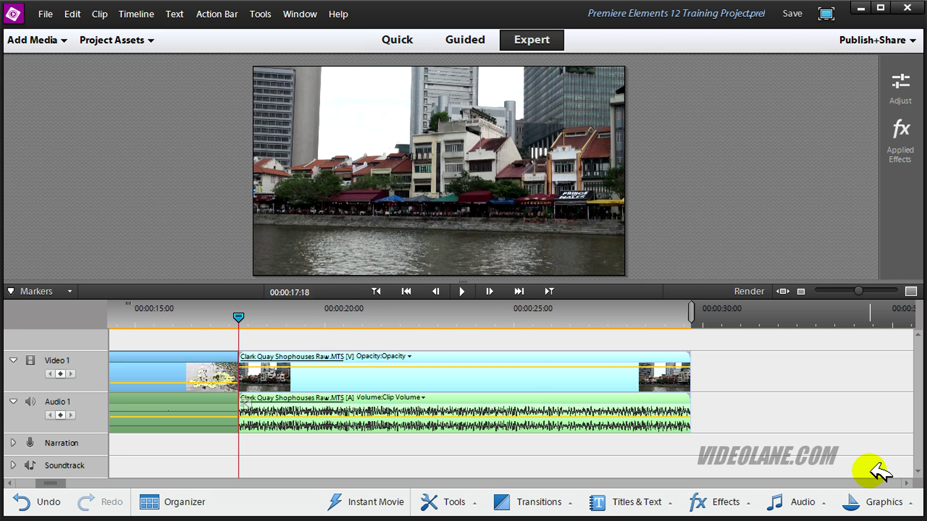
- Preview the Clark Quay clip around 20–26 seconds, then return to its start
{"action": "left_click", "coordinate": [462, 292]}
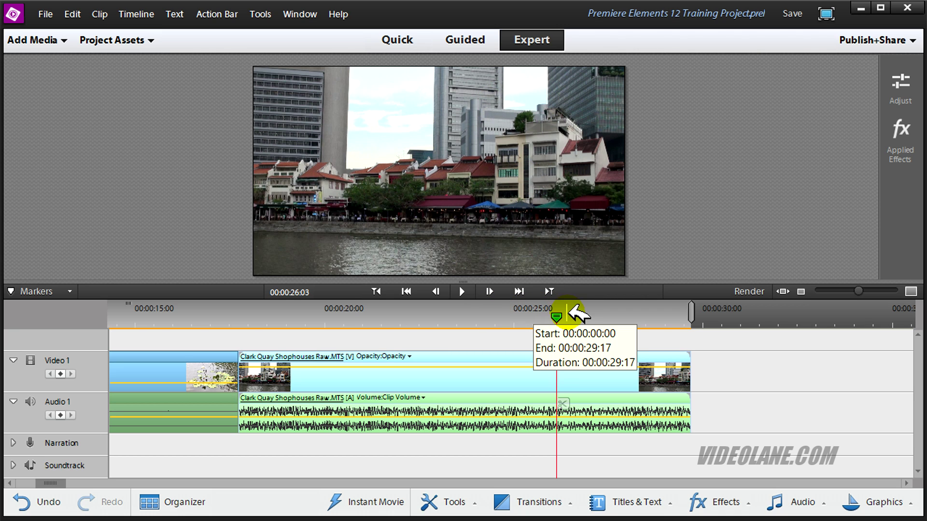
{"action": "left_click_drag", "start_coordinate": [558, 314], "coordinate": [613, 314]}
{"action": "left_click", "coordinate": [405, 292]}
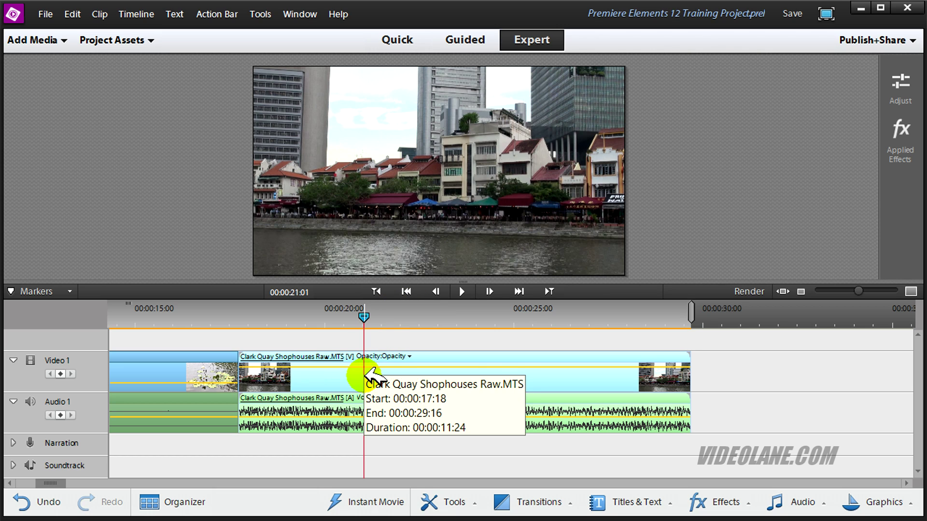
{"action": "left_click_drag", "start_coordinate": [366, 309], "coordinate": [301, 315]}
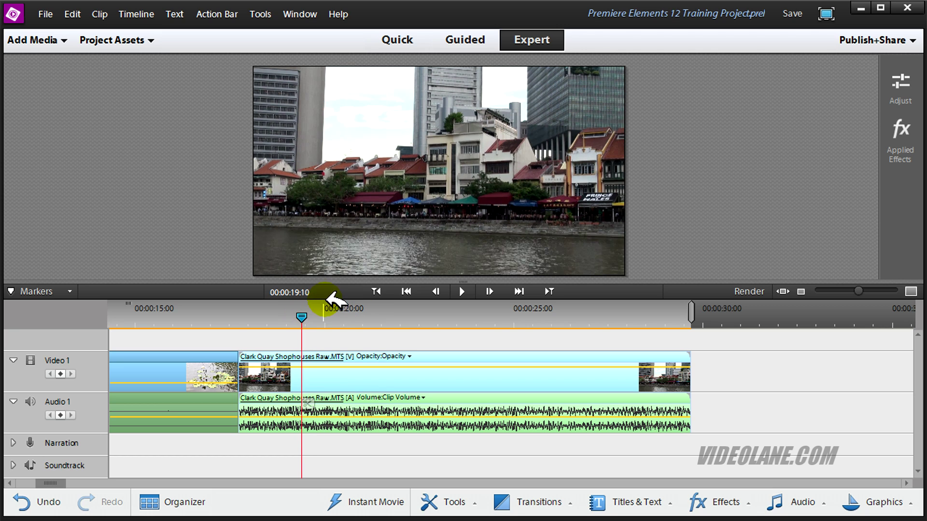
{"action": "left_click", "coordinate": [384, 290]}
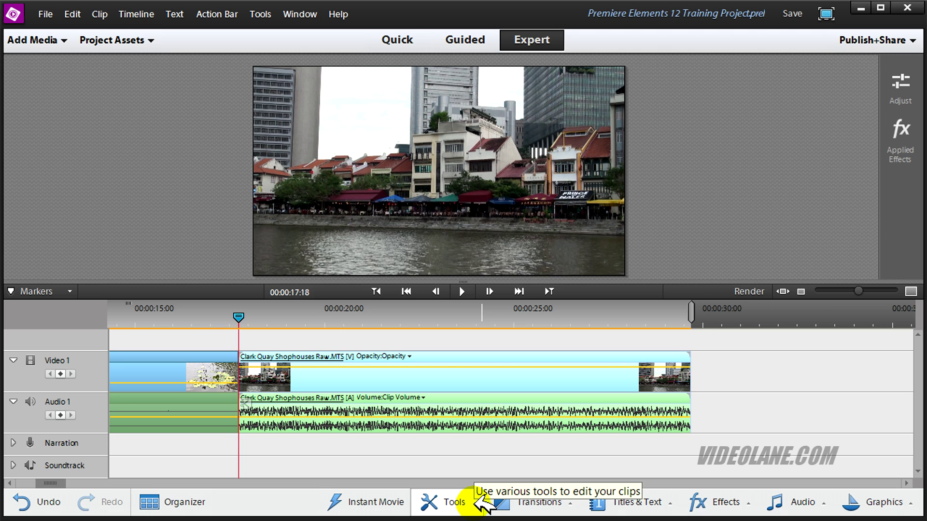
- Launch Motion Tracking from the Tools list
{"action": "left_click", "coordinate": [476, 501]}
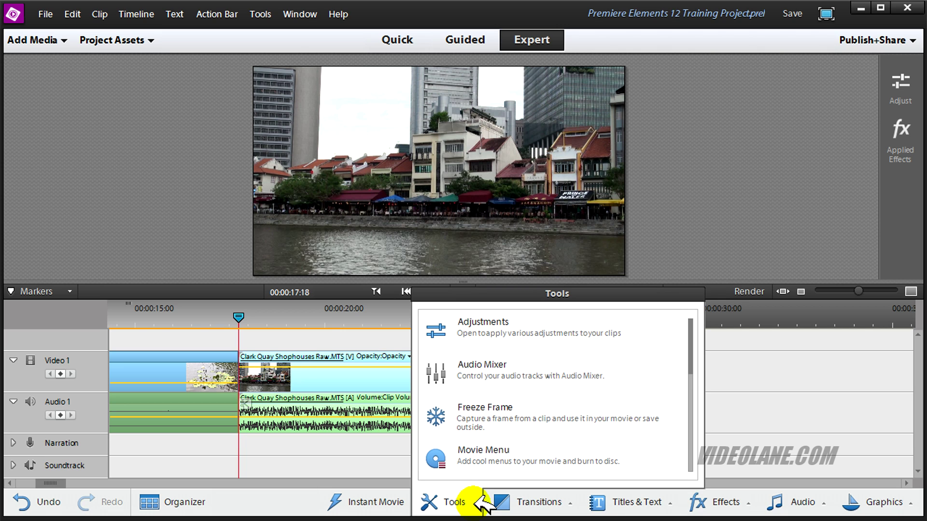
{"action": "left_click_drag", "start_coordinate": [691, 368], "coordinate": [697, 482]}
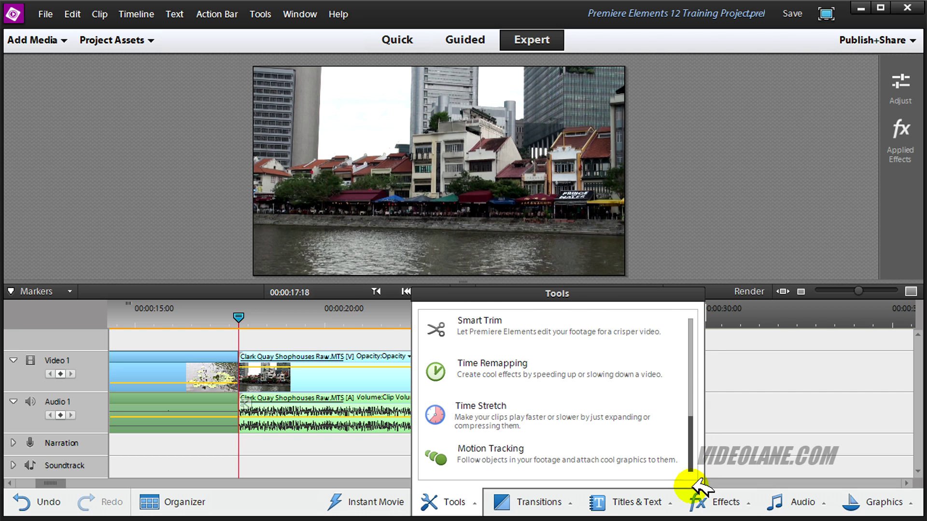
{"action": "left_click", "coordinate": [535, 437]}
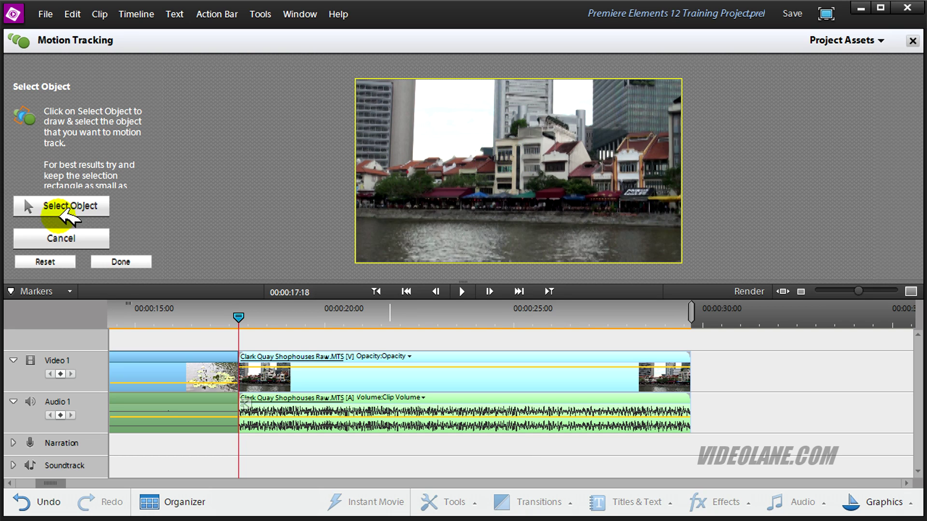
- Mark a tracking box and shrink it around the pale building's upper window
{"action": "left_click", "coordinate": [71, 206]}
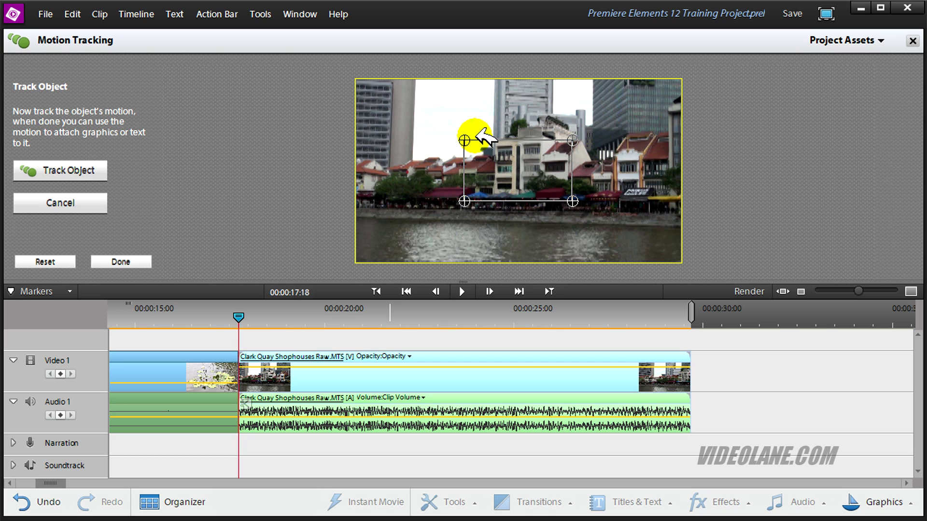
{"action": "left_click_drag", "start_coordinate": [465, 140], "coordinate": [498, 138]}
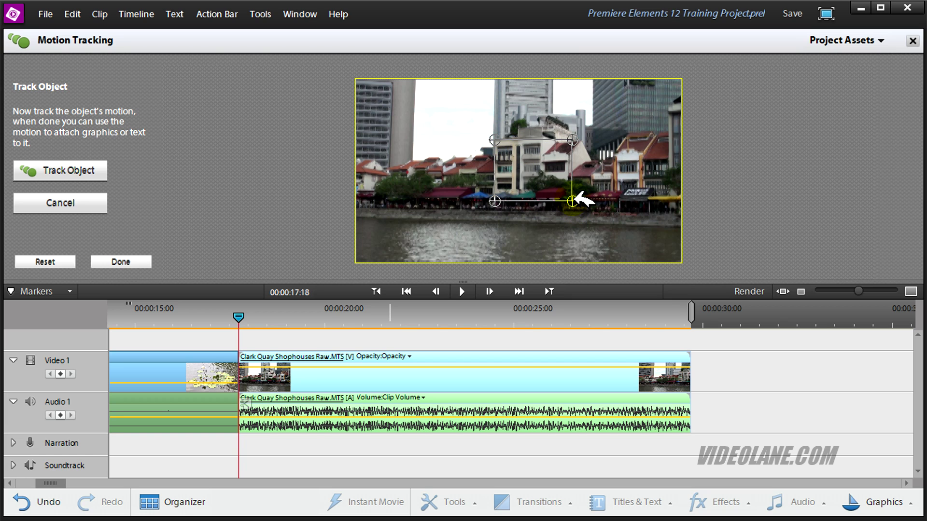
{"action": "left_click_drag", "start_coordinate": [567, 199], "coordinate": [533, 195]}
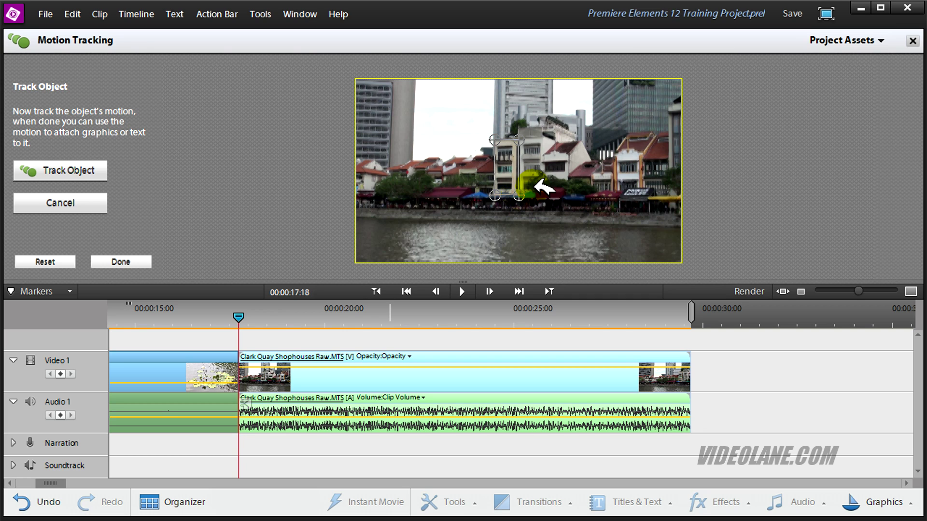
{"action": "left_click_drag", "start_coordinate": [522, 194], "coordinate": [505, 136]}
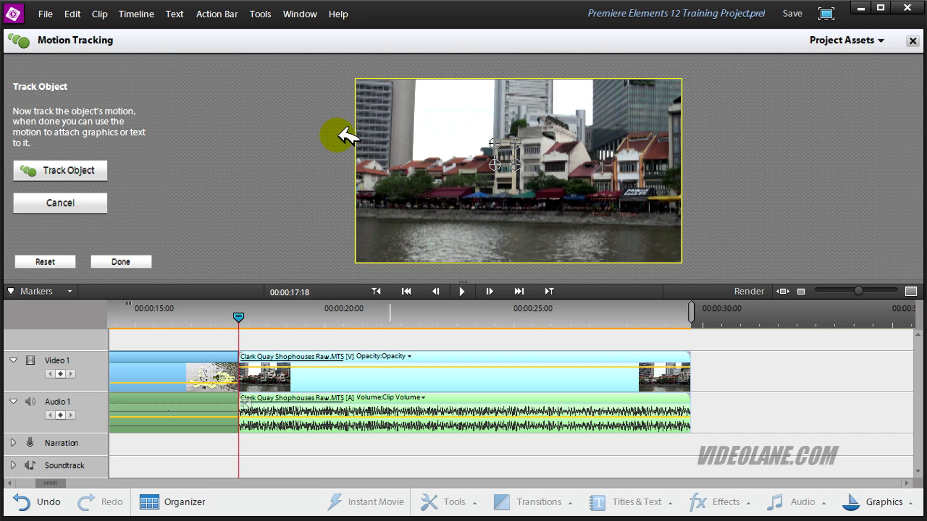
{"action": "left_click", "coordinate": [98, 164]}
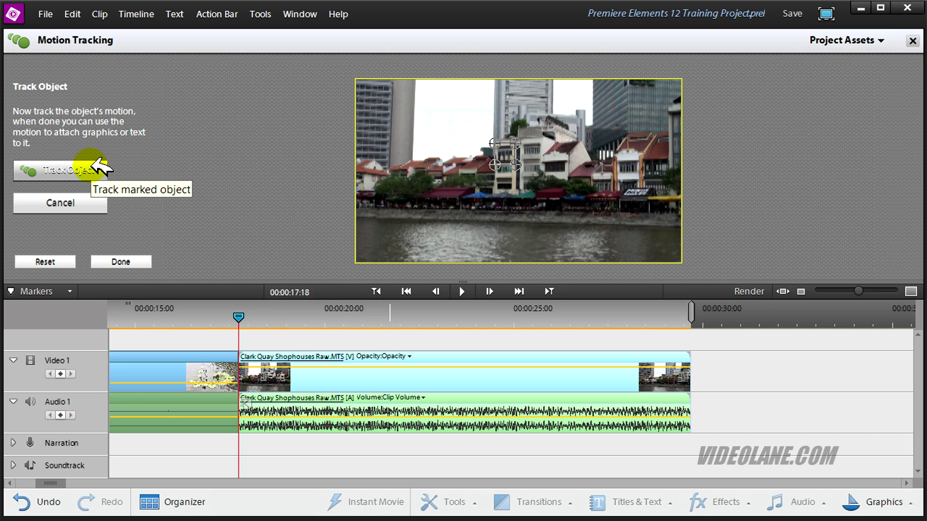
- Track the marked window through the clip, play it back to verify, and return to the start
{"action": "left_click", "coordinate": [91, 168]}
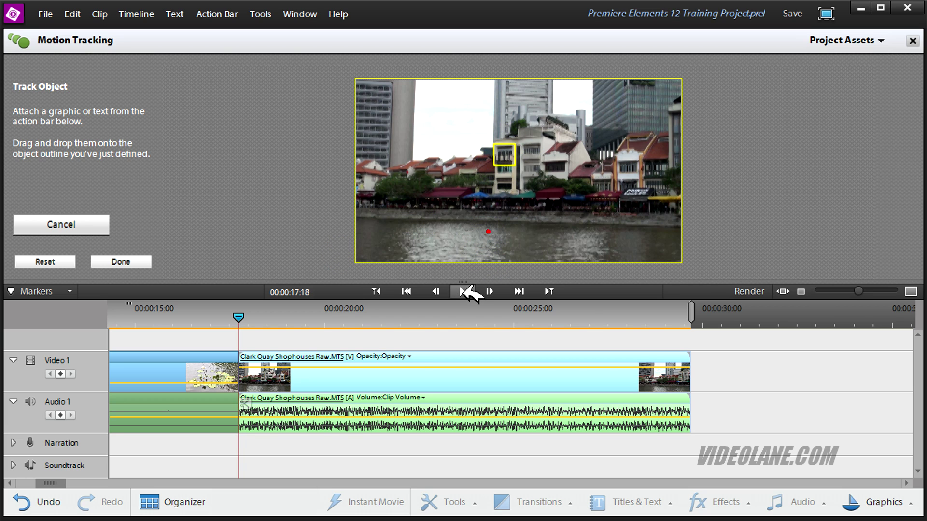
{"action": "left_click", "coordinate": [463, 292]}
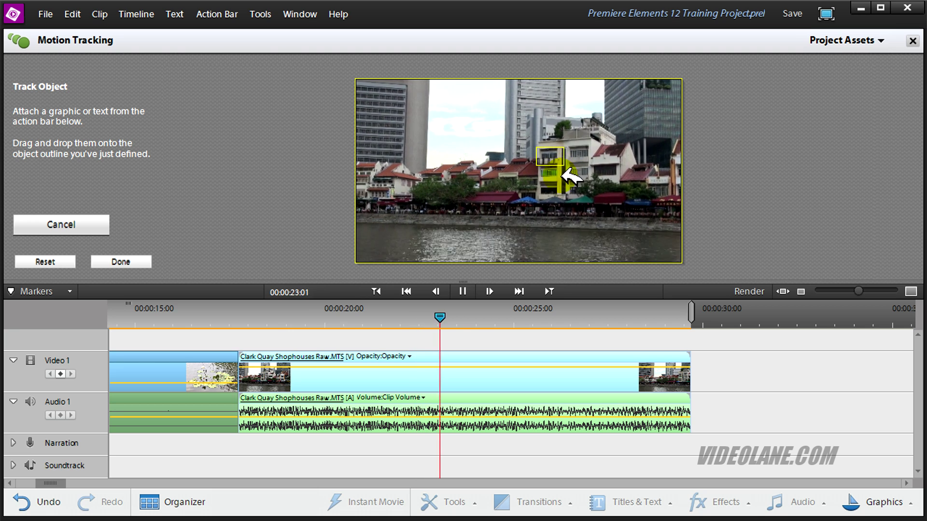
{"action": "left_click_drag", "start_coordinate": [690, 316], "coordinate": [609, 319]}
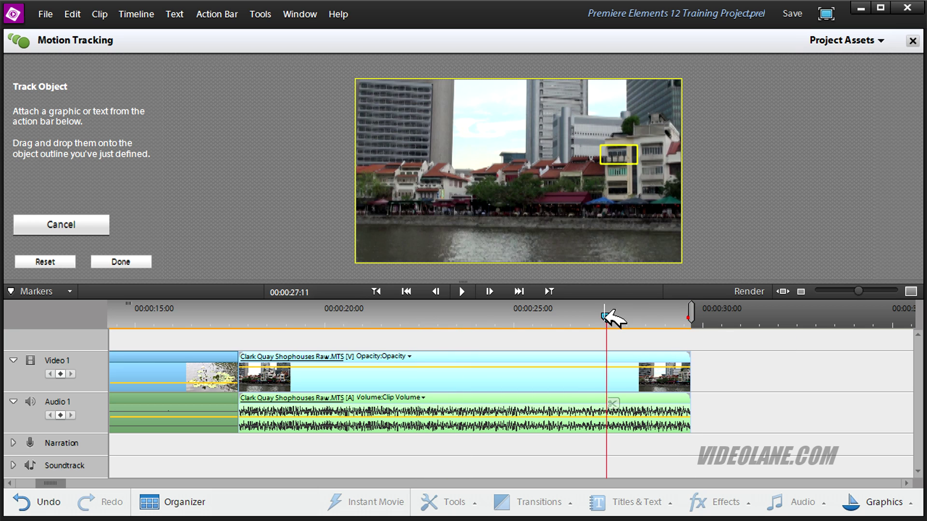
{"action": "left_click", "coordinate": [376, 292]}
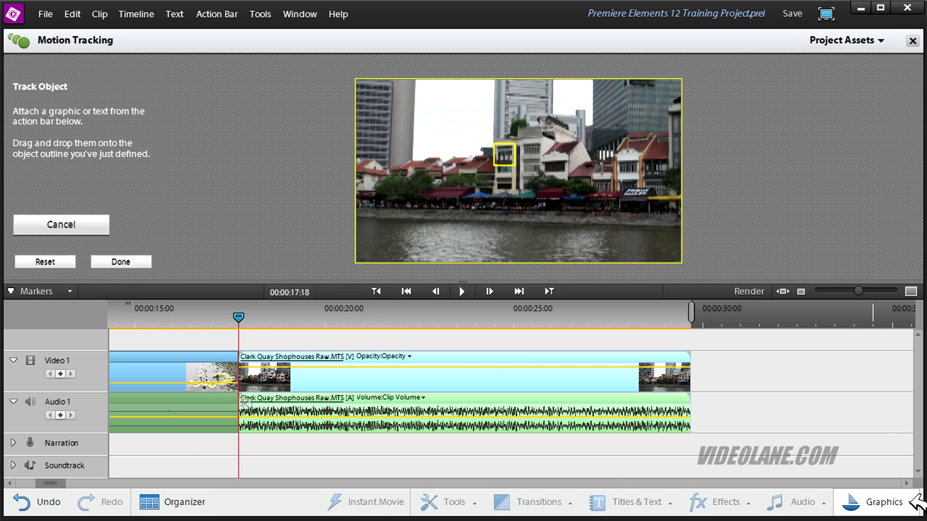
- Drag Speech Bubble 09-RIGHT from the Speech Bubbles graphics onto the tracked window
{"action": "left_click", "coordinate": [917, 502]}
{"action": "scroll", "coordinate": [911, 368], "scroll_direction": "down", "scroll_amount": 6}
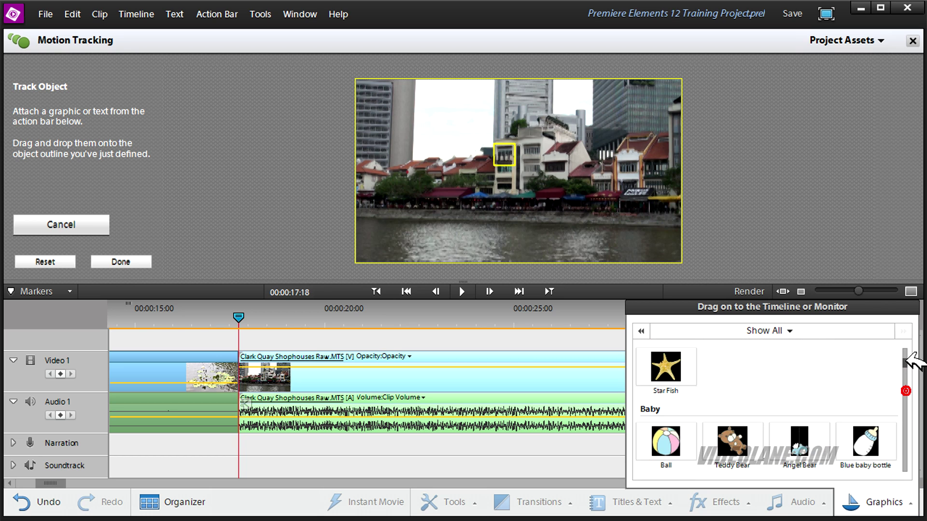
{"action": "left_click_drag", "start_coordinate": [911, 363], "coordinate": [910, 392]}
{"action": "left_click", "coordinate": [864, 405]}
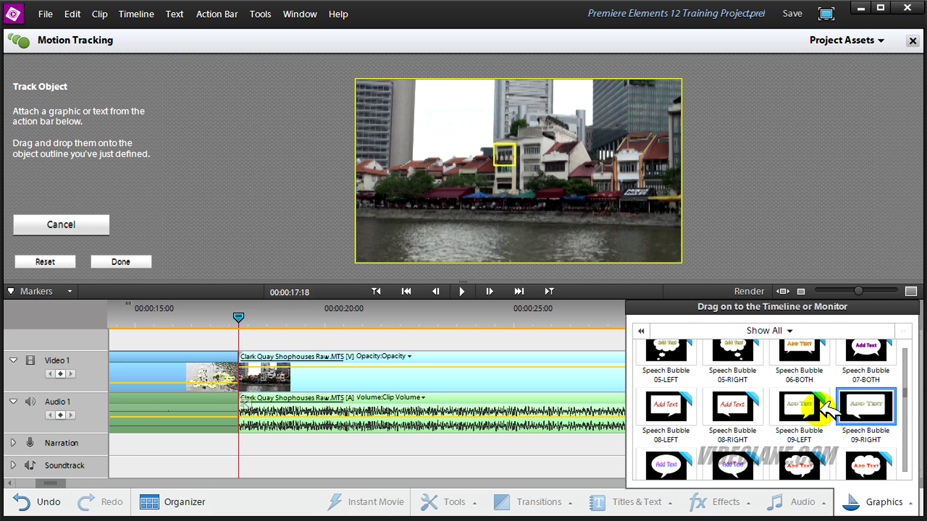
{"action": "left_click", "coordinate": [864, 400]}
{"action": "left_click_drag", "start_coordinate": [620, 197], "coordinate": [519, 139]}
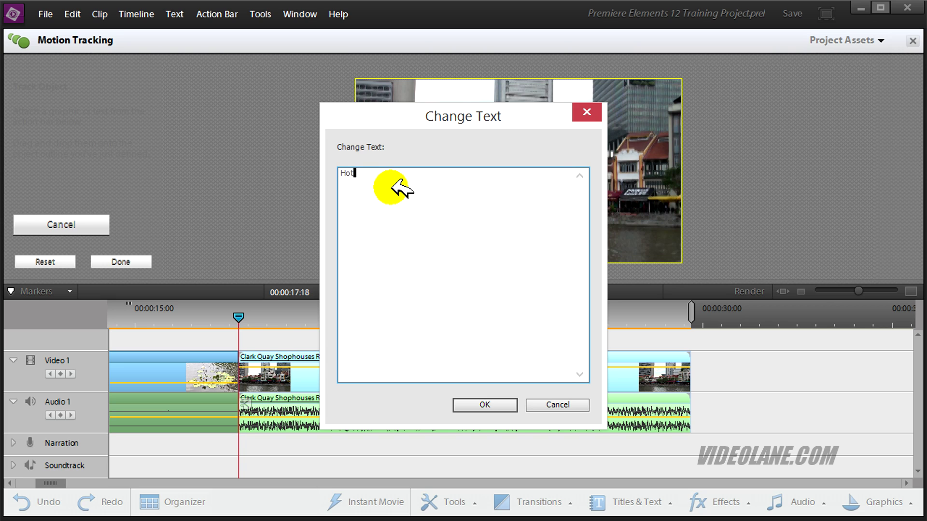
- Confirm Hotel as the bubble text, nudge the bubble up and right, and finish tracking
{"action": "left_click", "coordinate": [504, 407]}
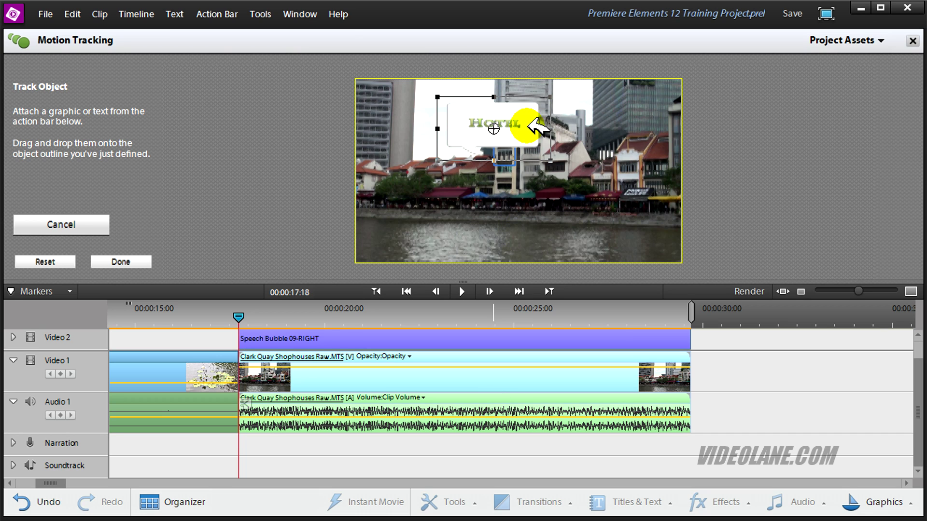
{"action": "mouse_move", "coordinate": [543, 126]}
{"action": "left_mouse_down"}
{"action": "mouse_move", "coordinate": [552, 127]}
{"action": "mouse_move", "coordinate": [544, 126]}
{"action": "left_mouse_up"}
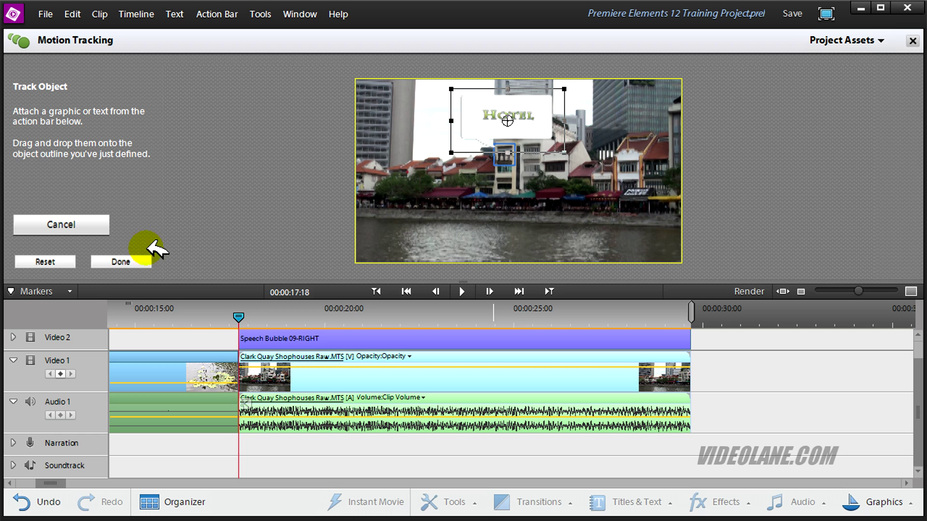
{"action": "left_click", "coordinate": [140, 255]}
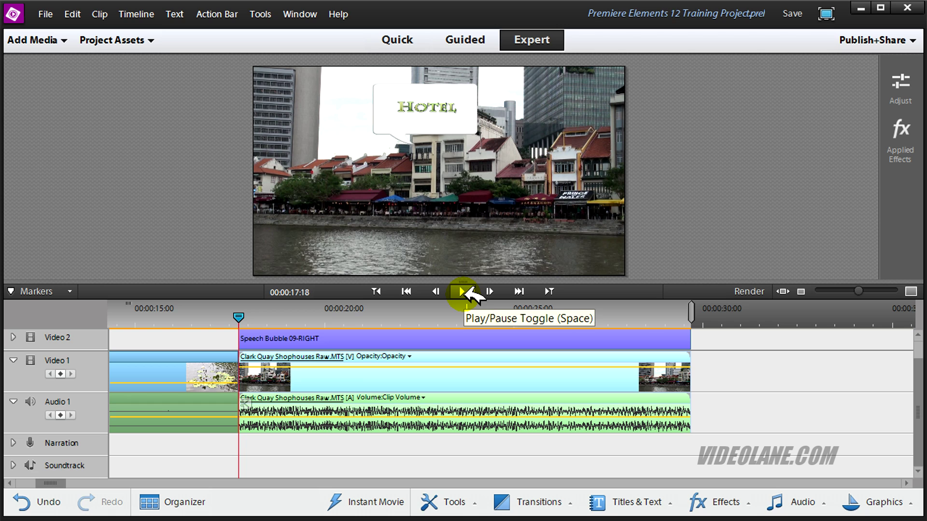
- Play back the tracked bubble, scrub to 00:00:20:07, and select the Speech Bubble 09-RIGHT clip
{"action": "left_click", "coordinate": [465, 291]}
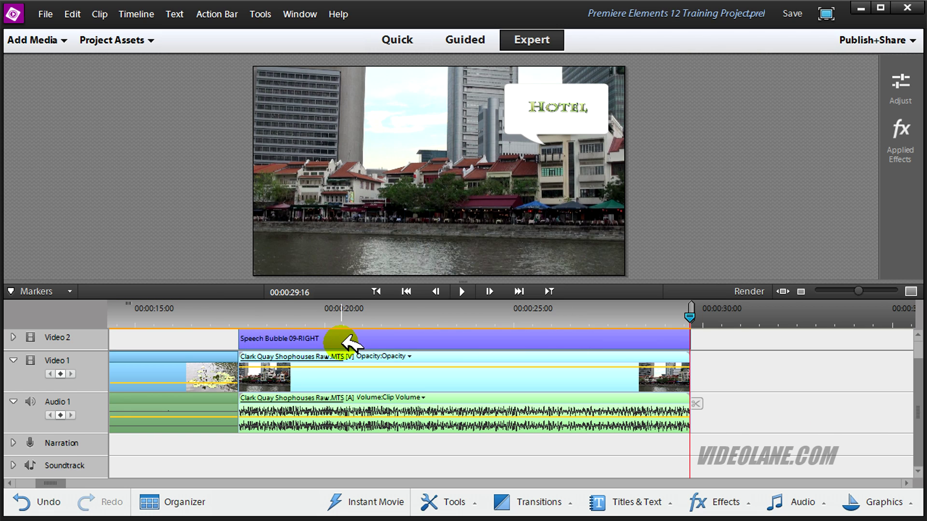
{"action": "scroll", "coordinate": [348, 343], "scroll_direction": "up", "scroll_amount": 1}
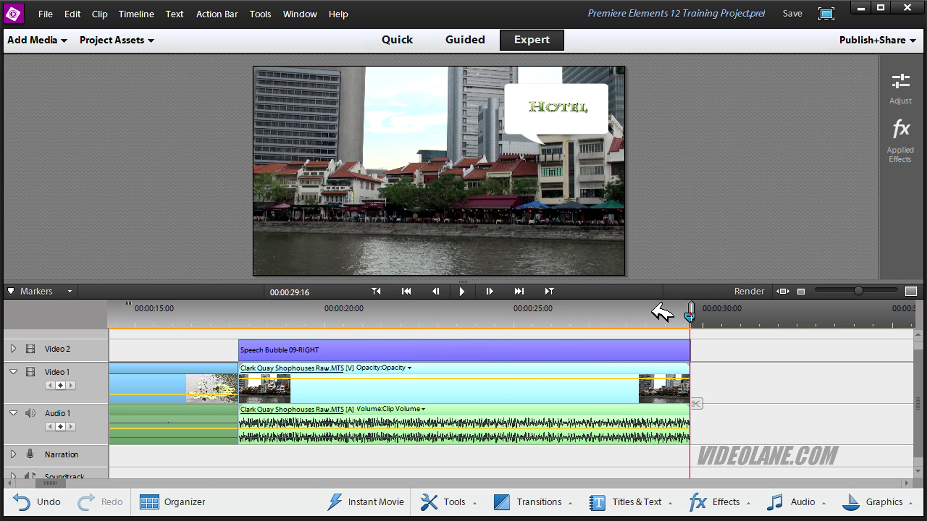
{"action": "left_click", "coordinate": [584, 313]}
{"action": "left_click_drag", "start_coordinate": [581, 313], "coordinate": [334, 313]}
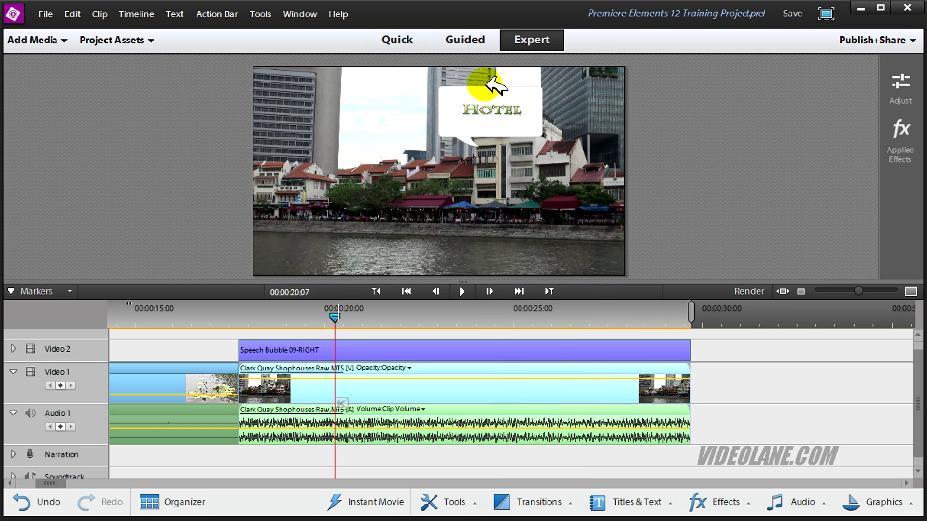
{"action": "left_click_drag", "start_coordinate": [493, 97], "coordinate": [449, 133]}
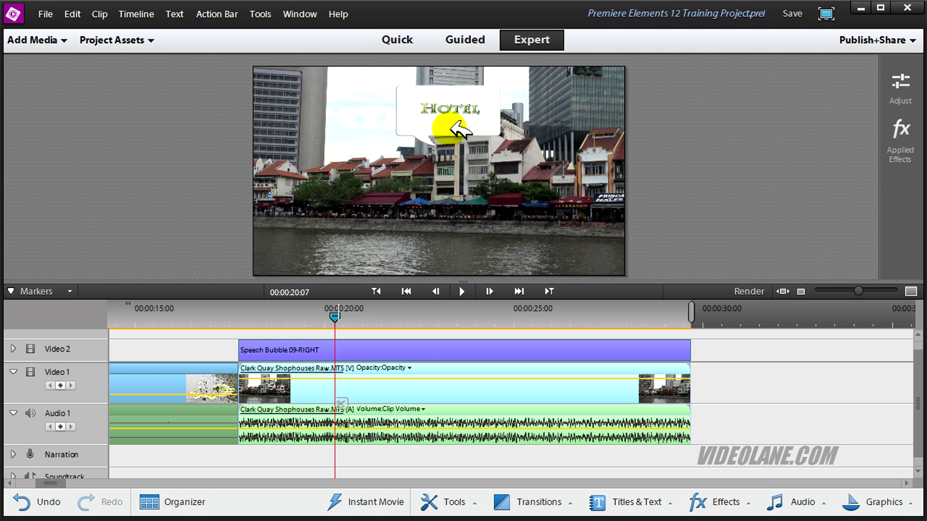
{"action": "left_click", "coordinate": [354, 347]}
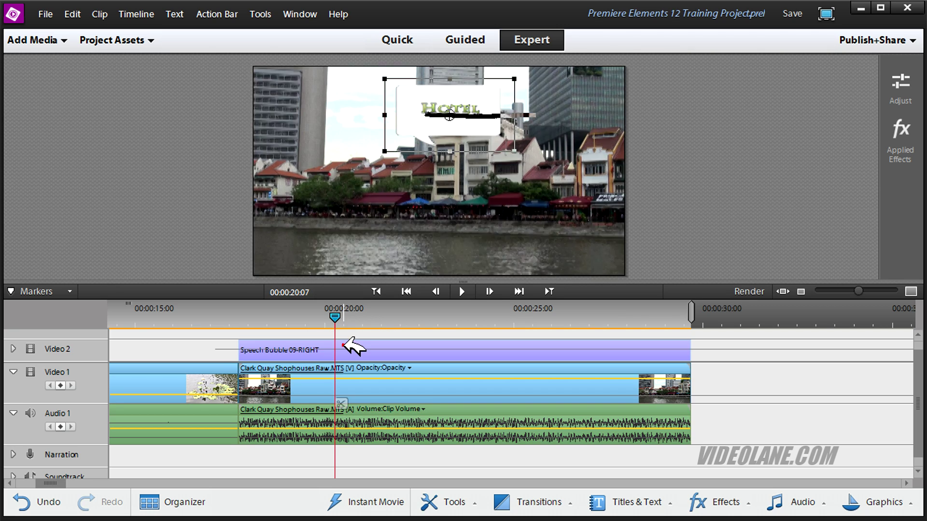
- Open the Speech Bubble 09-RIGHT title, select HOTEL, and set its font to Arial
{"action": "double_click", "coordinate": [345, 344]}
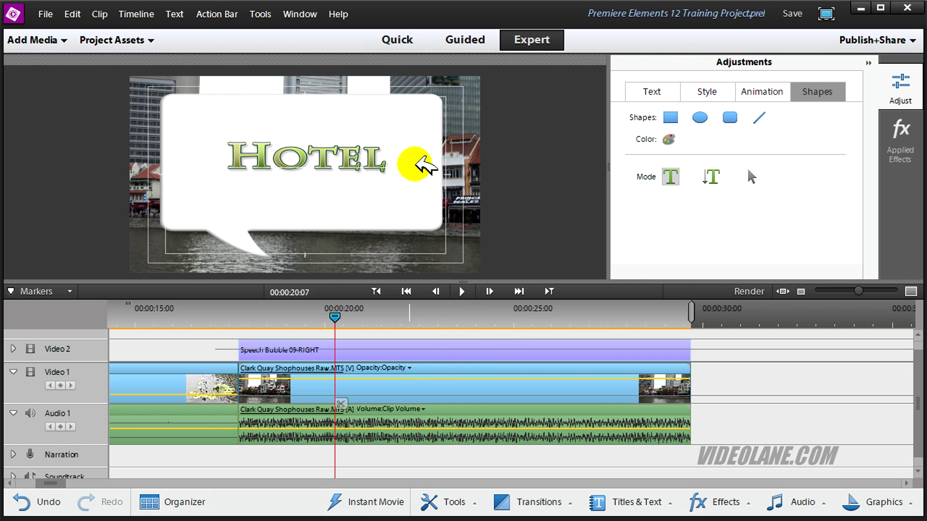
{"action": "left_click_drag", "start_coordinate": [400, 167], "coordinate": [243, 156]}
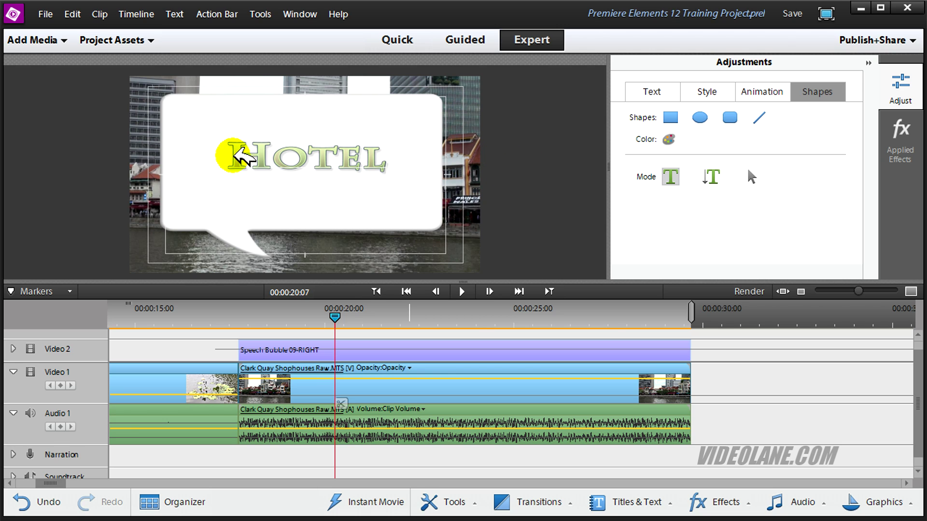
{"action": "left_click", "coordinate": [671, 118]}
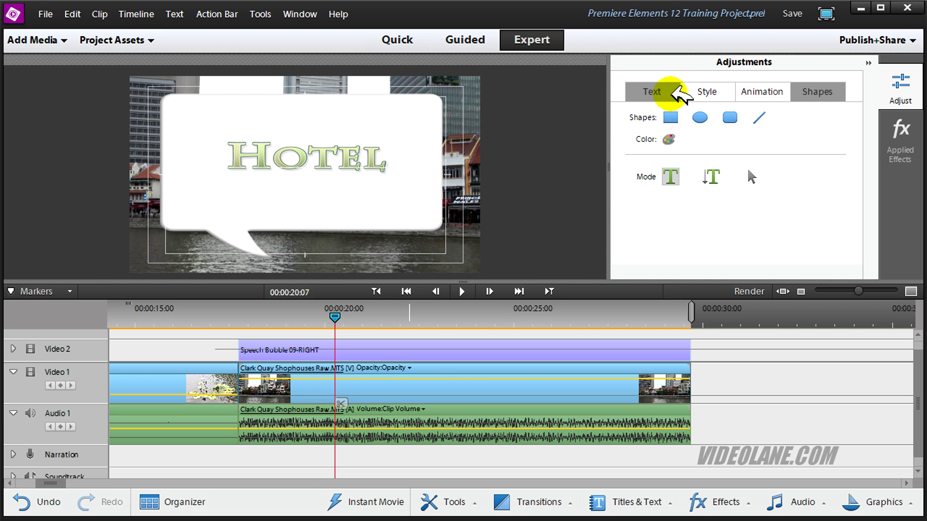
{"action": "left_click", "coordinate": [659, 92]}
{"action": "left_click", "coordinate": [710, 122]}
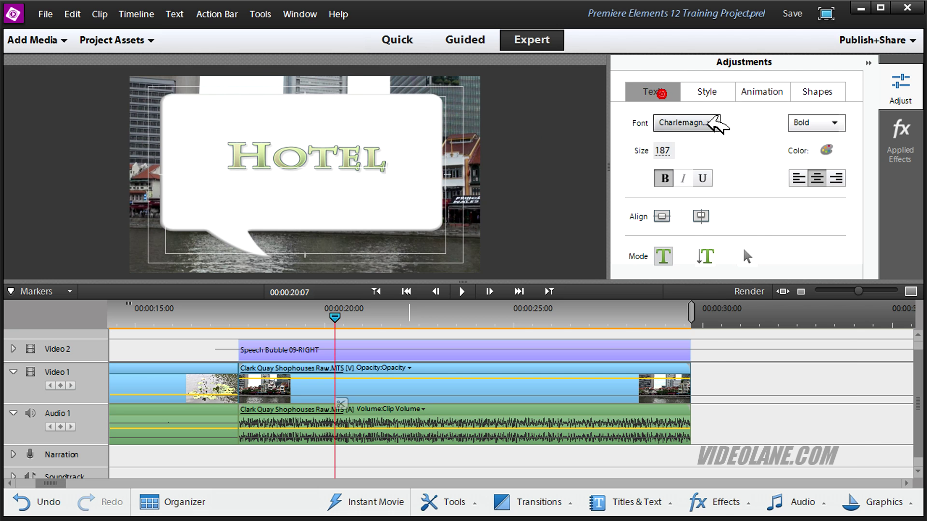
{"action": "left_click", "coordinate": [701, 147]}
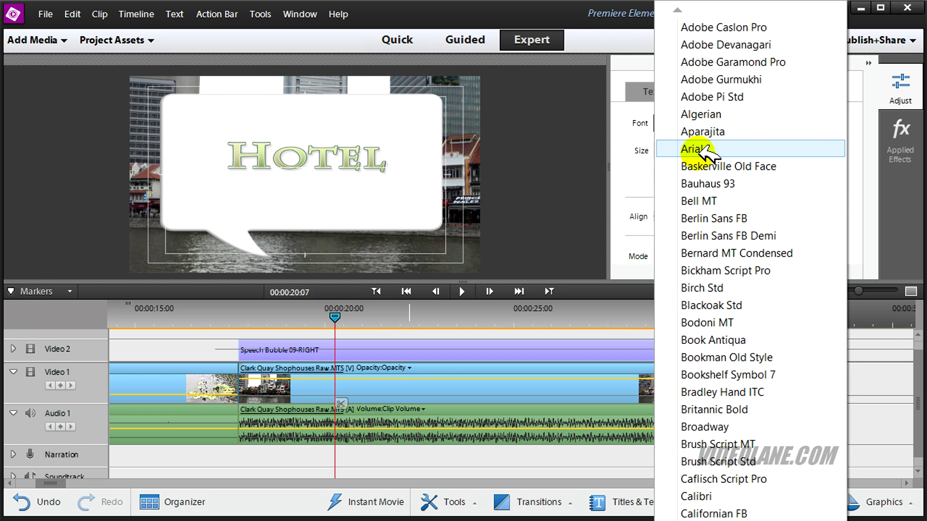
{"action": "left_click", "coordinate": [698, 154]}
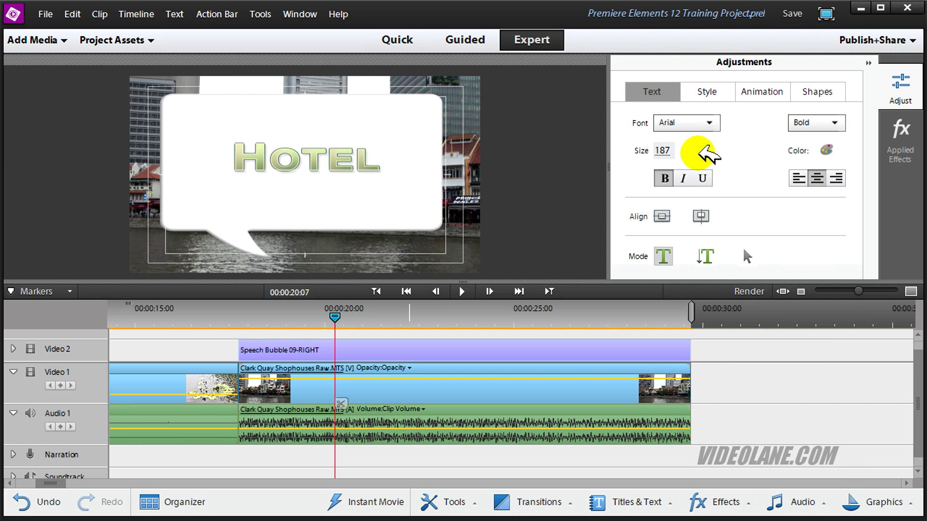
- Turn off bold on HOTEL and give it a solid white fill
{"action": "left_click", "coordinate": [665, 178]}
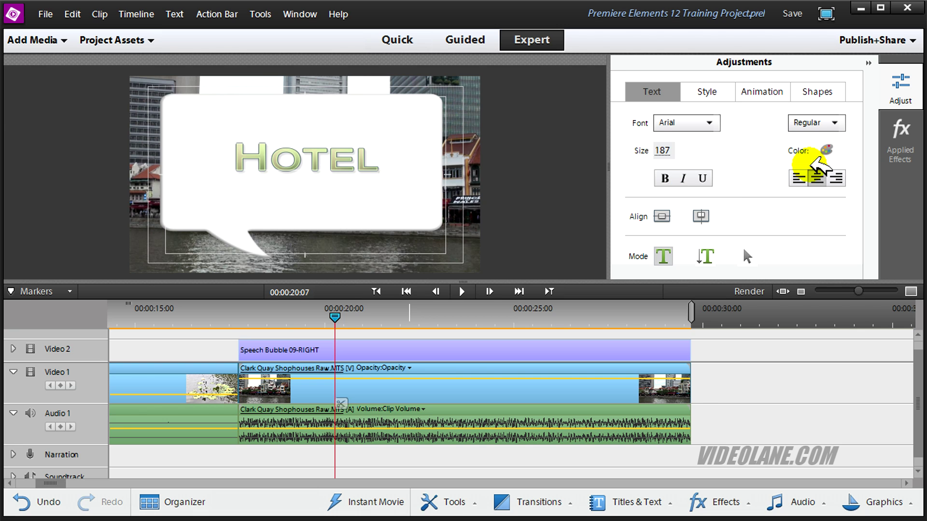
{"action": "left_click", "coordinate": [826, 150]}
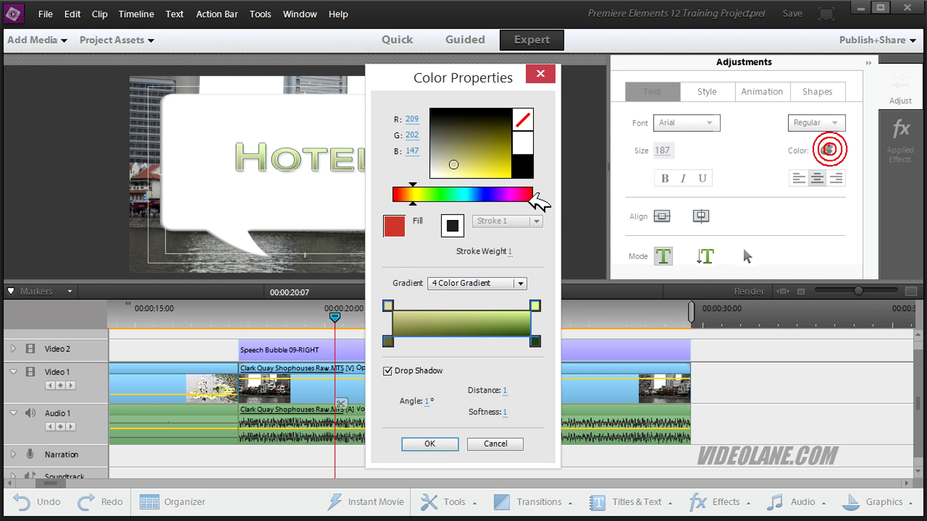
{"action": "left_click", "coordinate": [526, 151]}
{"action": "left_click", "coordinate": [521, 284]}
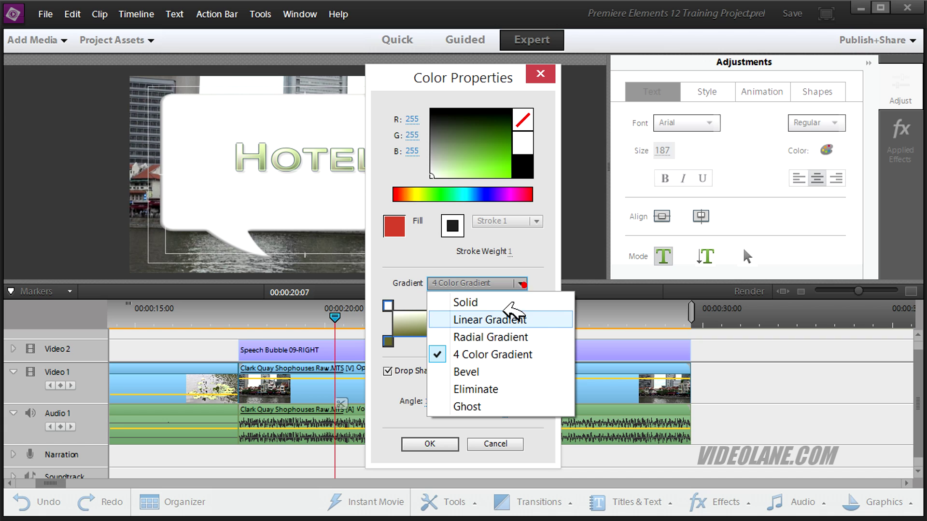
{"action": "left_click", "coordinate": [507, 303]}
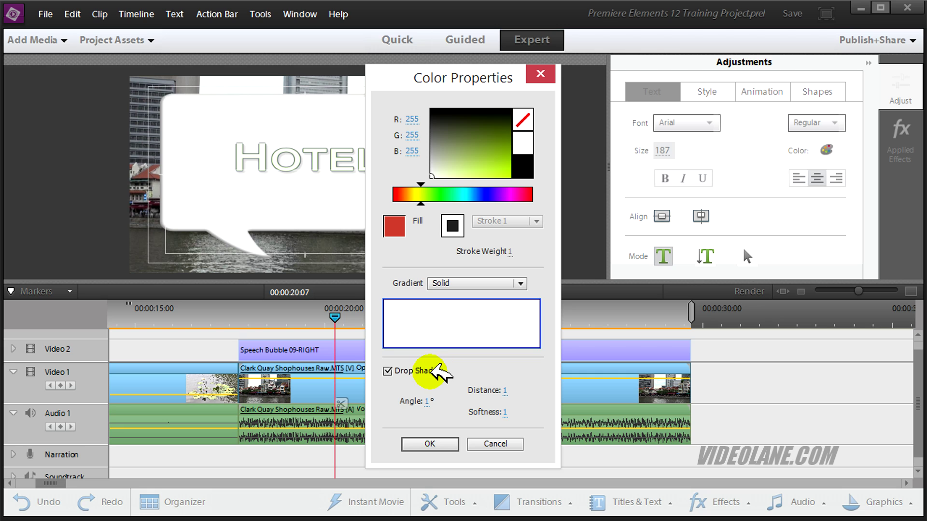
- Set the HOTEL outline stroke weight to 10
{"action": "left_click", "coordinate": [453, 225]}
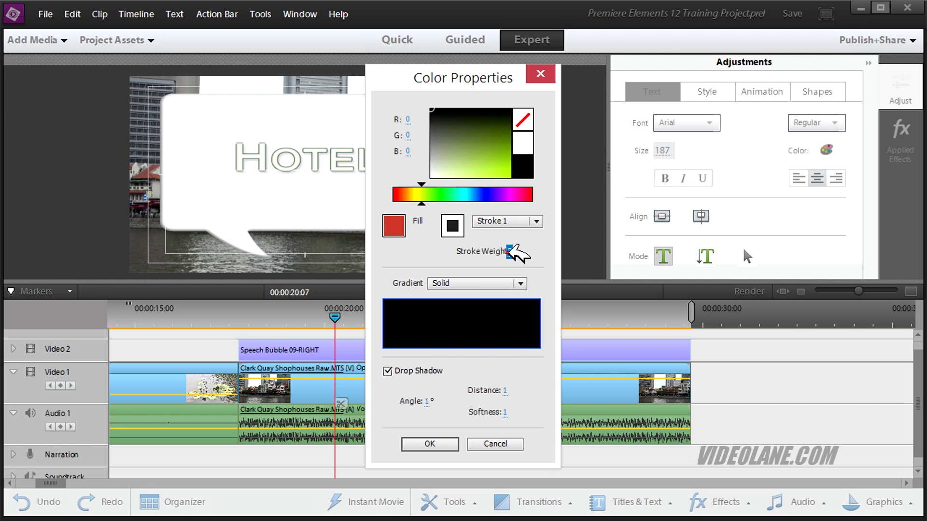
{"action": "type", "text": "9"}
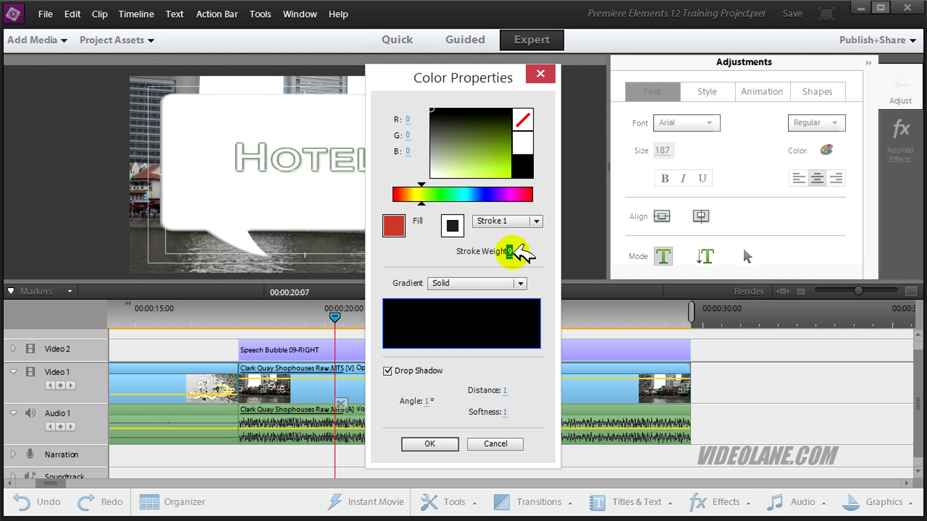
{"action": "left_click", "coordinate": [511, 251]}
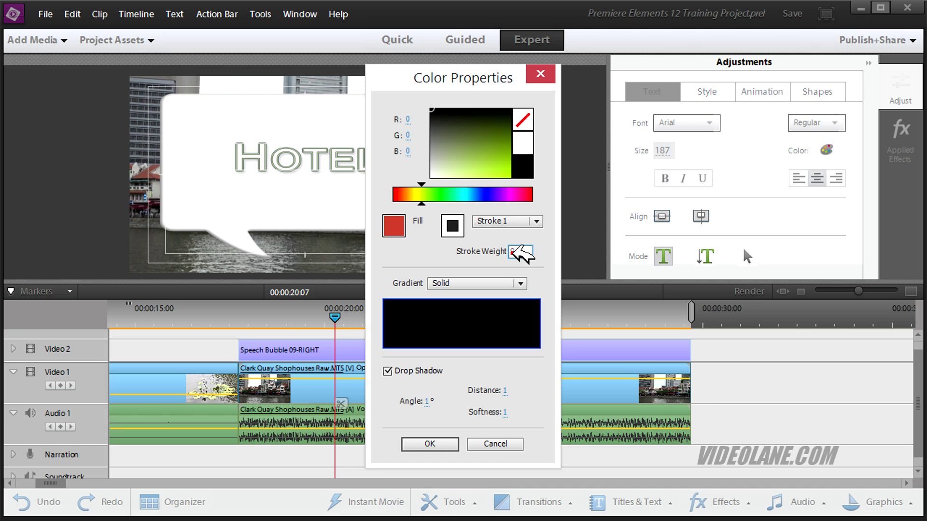
{"action": "type", "text": "10"}
{"action": "left_click", "coordinate": [518, 250]}
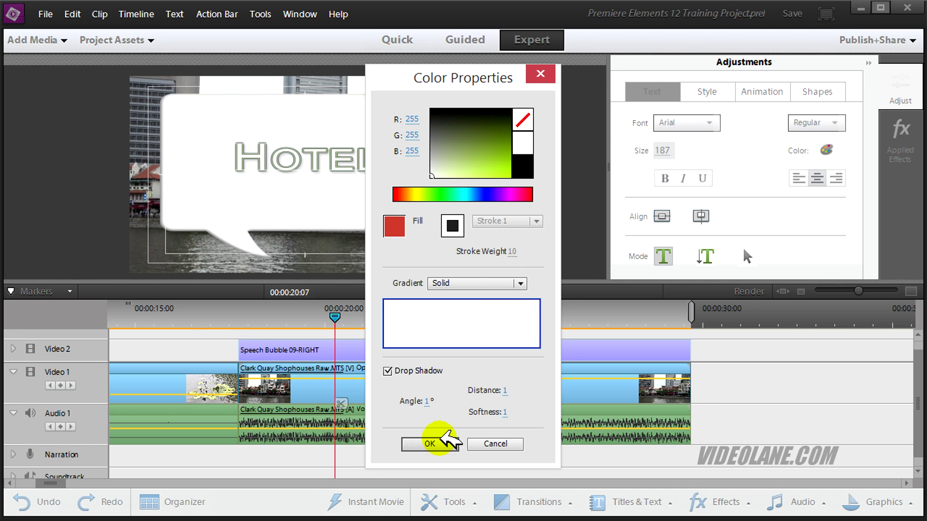
- Apply the white fill and outline, then delete the speech-bubble shape from the title
{"action": "left_click", "coordinate": [440, 442]}
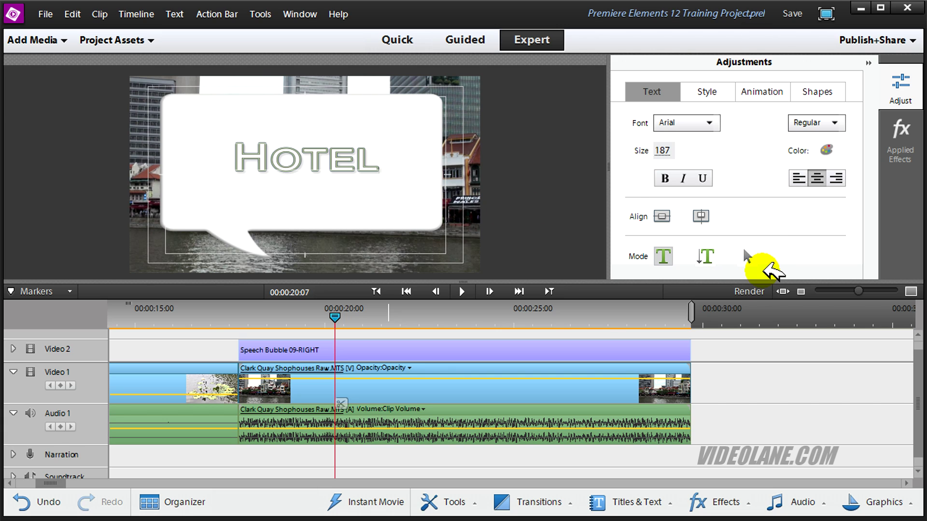
{"action": "left_click", "coordinate": [751, 247]}
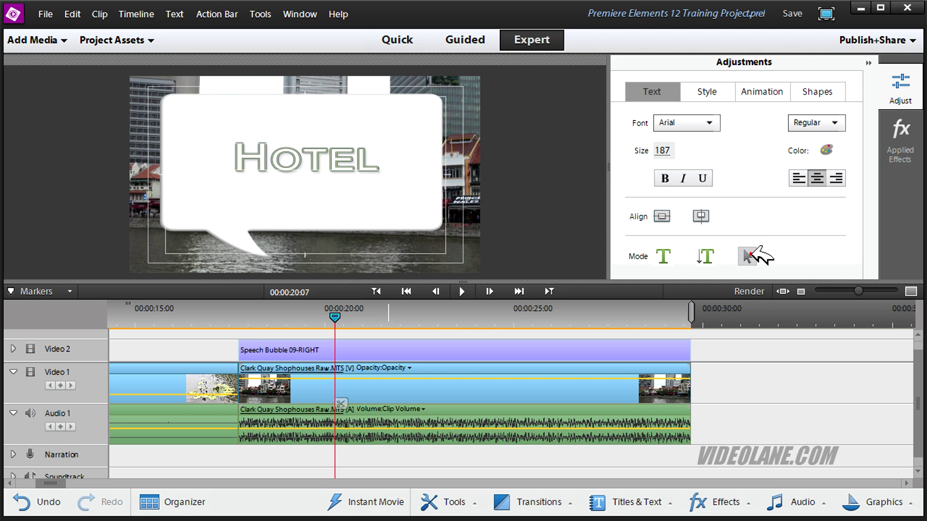
{"action": "left_click", "coordinate": [427, 214]}
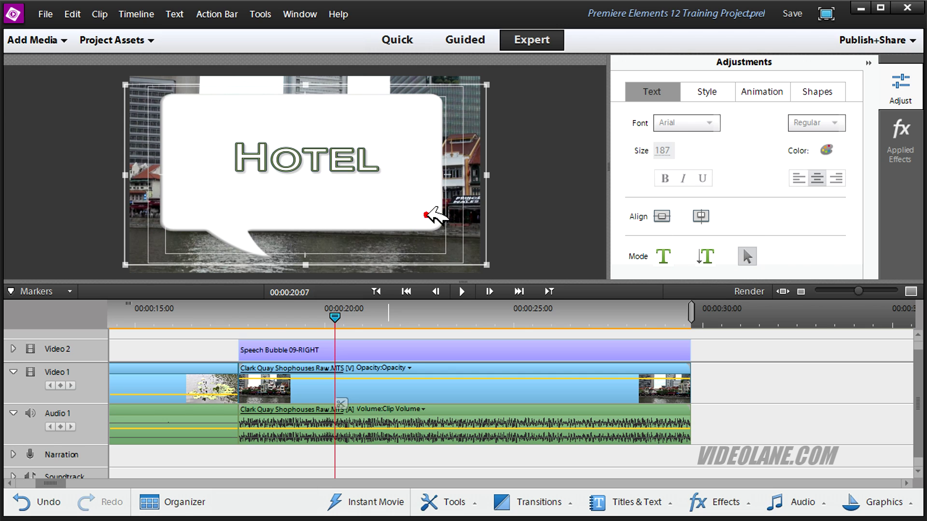
{"action": "left_click", "coordinate": [437, 225]}
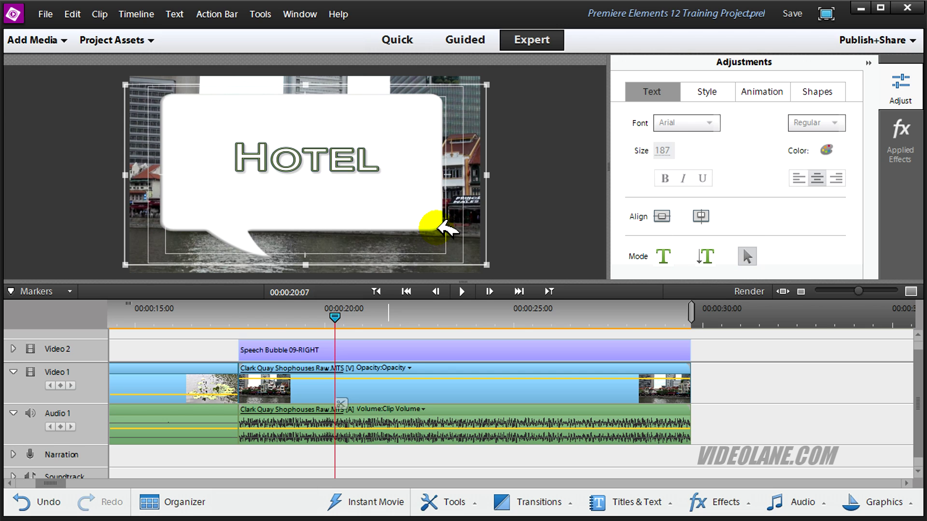
{"action": "key", "text": "Delete"}
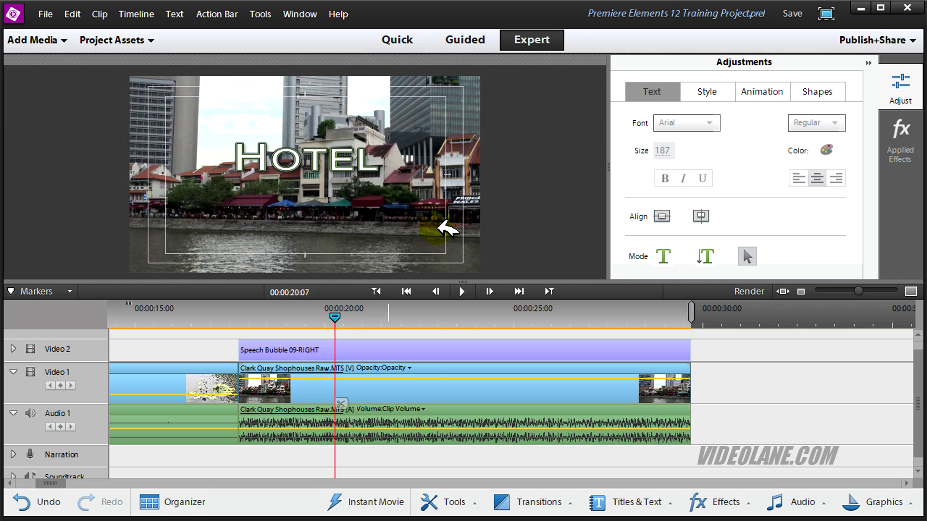
- Draw a white rectangle over HOTEL and send it backward behind the text
{"action": "left_click", "coordinate": [725, 91]}
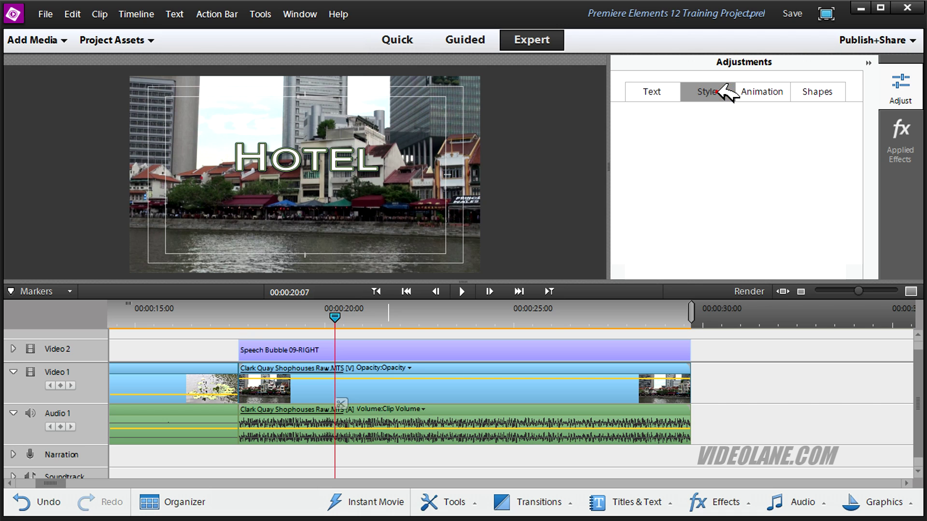
{"action": "left_click", "coordinate": [814, 92]}
{"action": "left_click", "coordinate": [671, 117]}
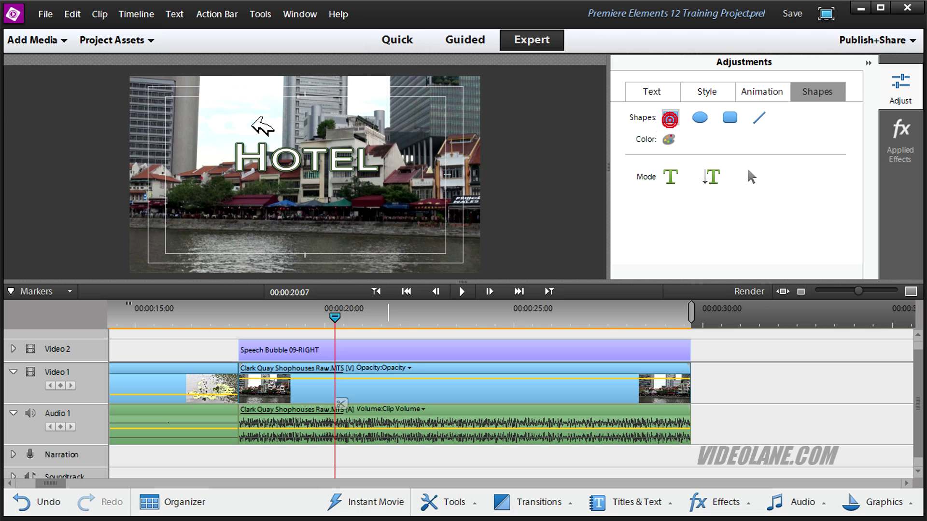
{"action": "left_click", "coordinate": [222, 125]}
{"action": "left_click_drag", "start_coordinate": [223, 125], "coordinate": [385, 184]}
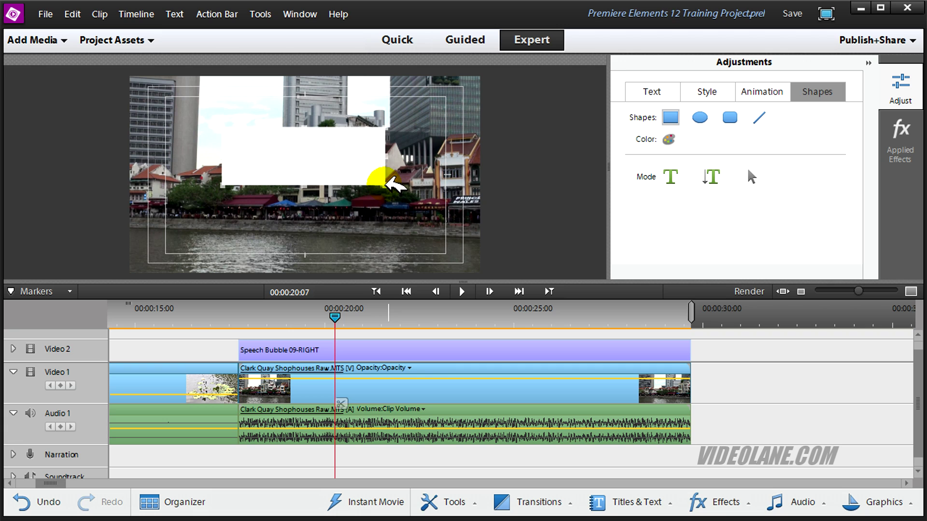
{"action": "right_click", "coordinate": [363, 157]}
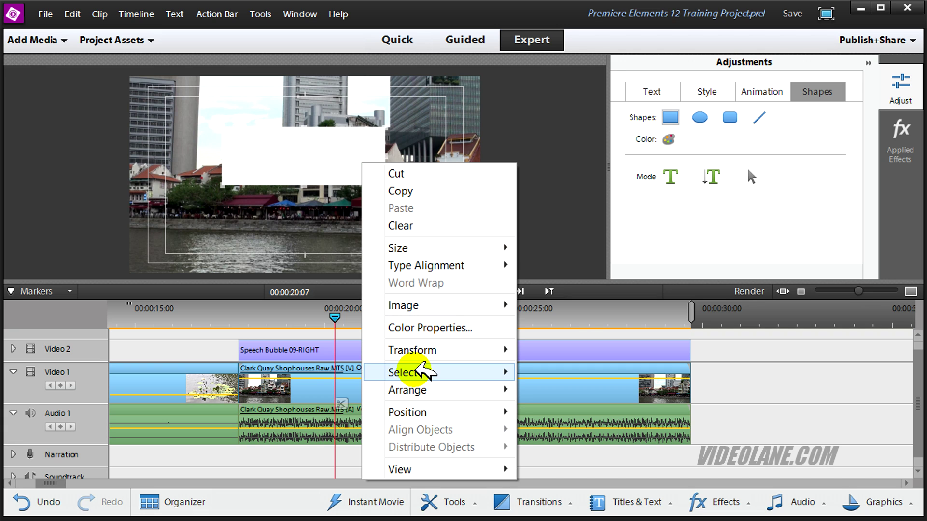
{"action": "mouse_move", "coordinate": [432, 388]}
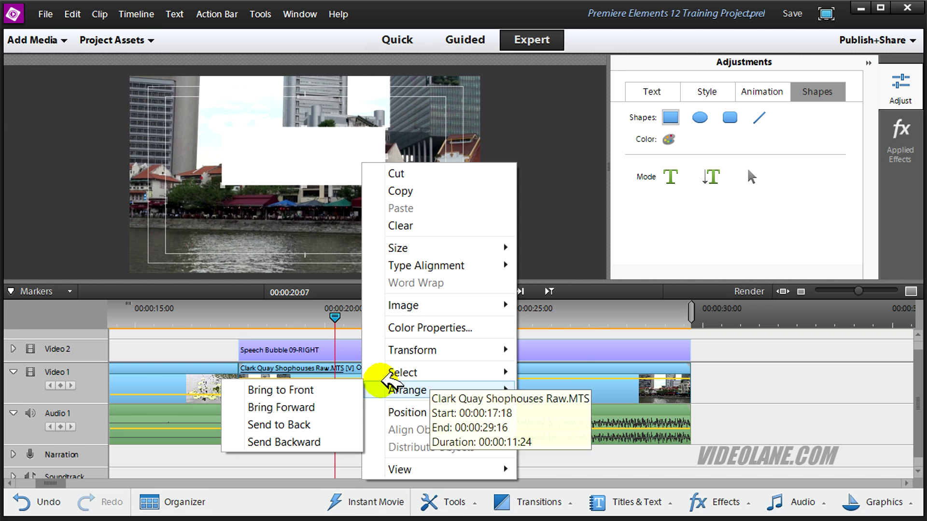
{"action": "left_click", "coordinate": [332, 439]}
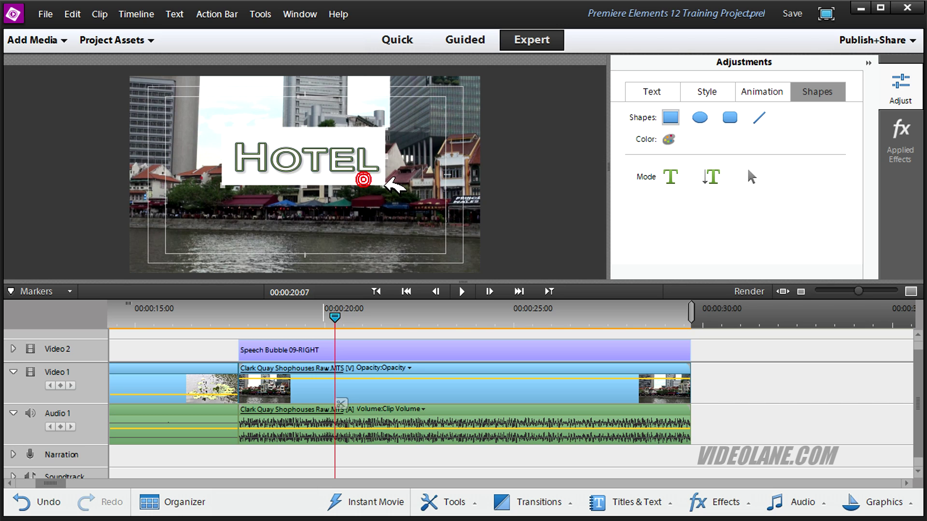
- Drag the rectangle's corner to fit around HOTEL, then set its Transform opacity to 50%
{"action": "left_click_drag", "start_coordinate": [384, 185], "coordinate": [392, 135]}
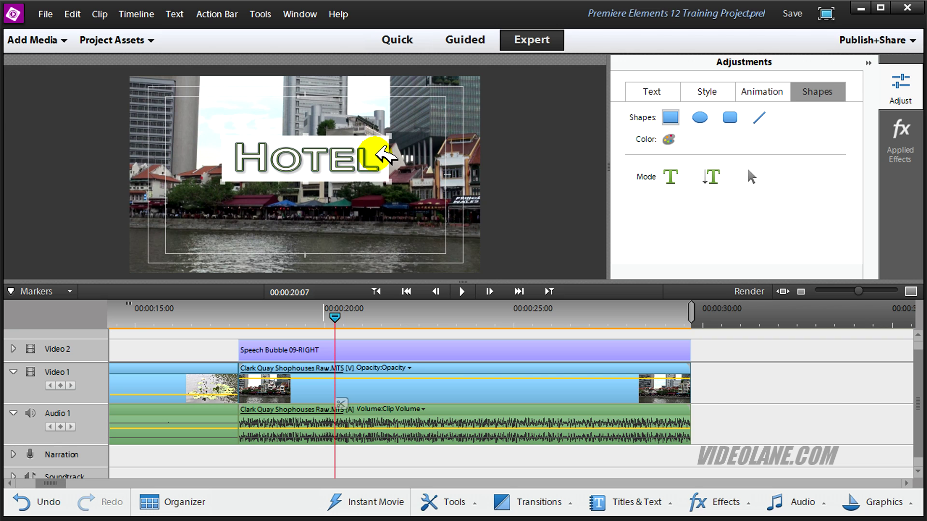
{"action": "right_click", "coordinate": [384, 155]}
{"action": "mouse_move", "coordinate": [438, 293]}
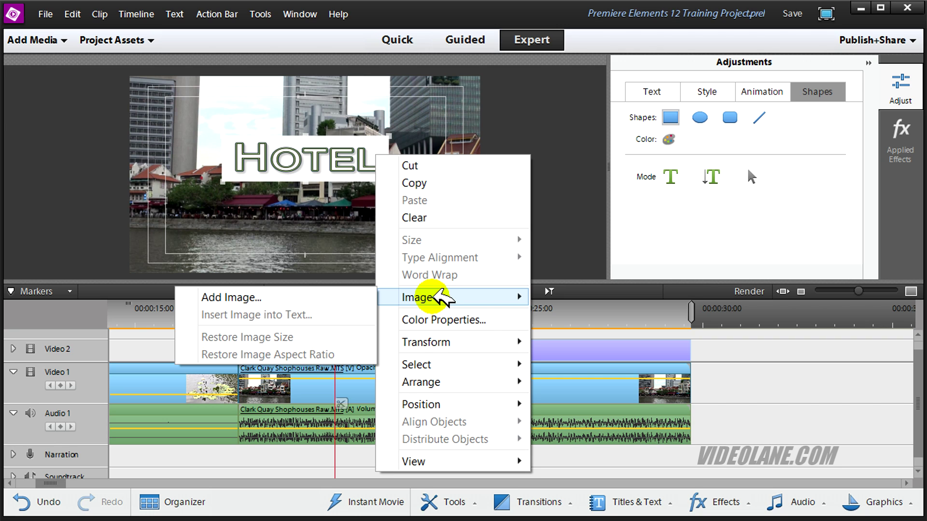
{"action": "mouse_move", "coordinate": [456, 338]}
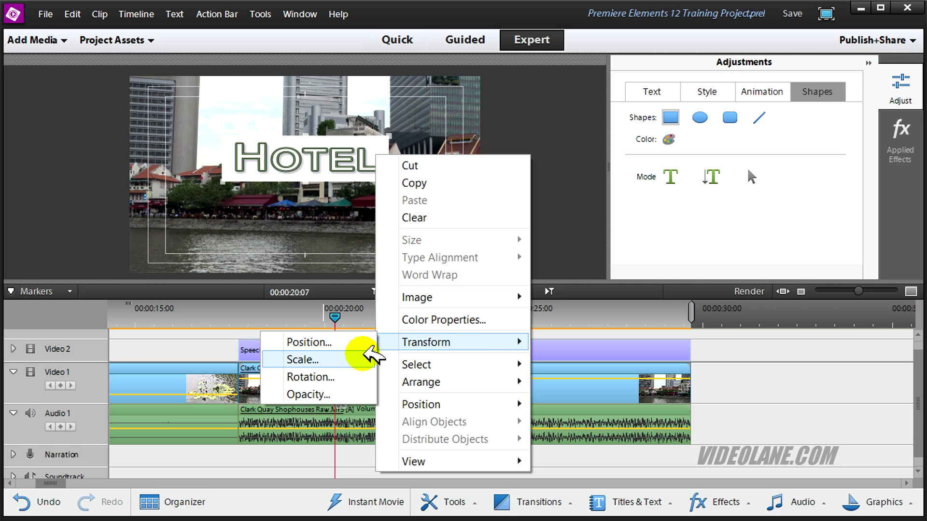
{"action": "left_click", "coordinate": [355, 393]}
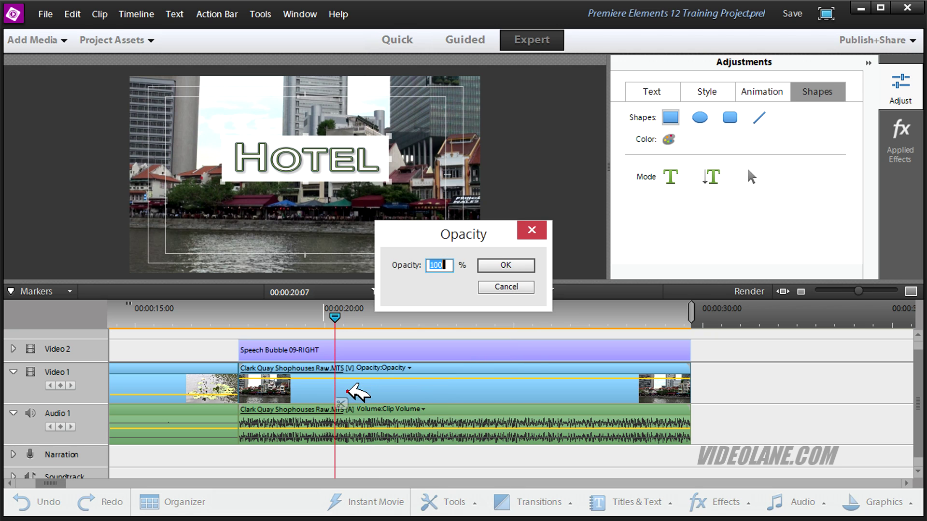
{"action": "left_click", "coordinate": [446, 267]}
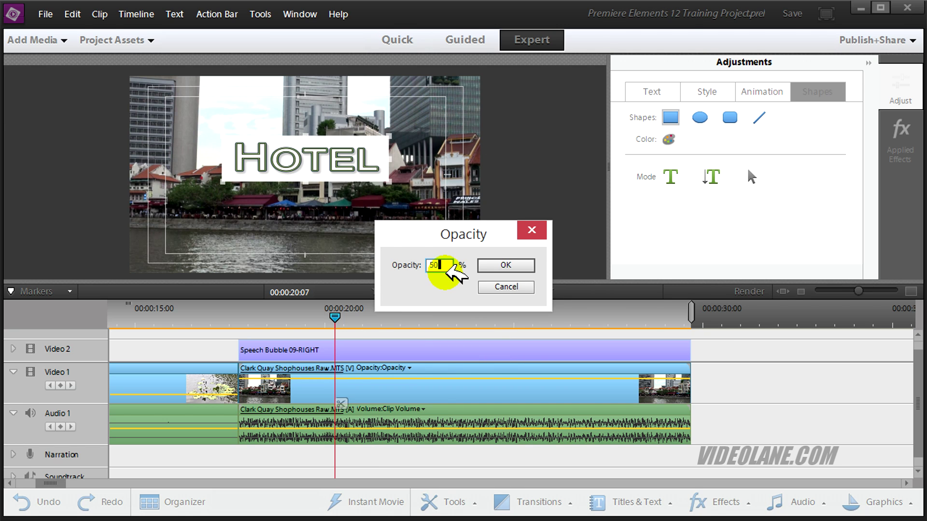
{"action": "left_click", "coordinate": [530, 264]}
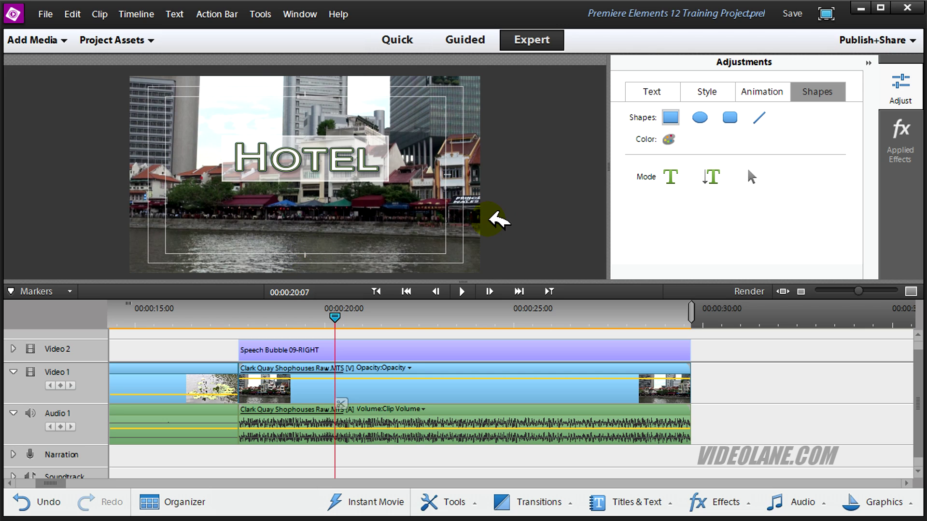
- Draw a vertical white line below the HOTEL box, deselect it, and move the playhead to 00:00:20:03
{"action": "left_click", "coordinate": [764, 109]}
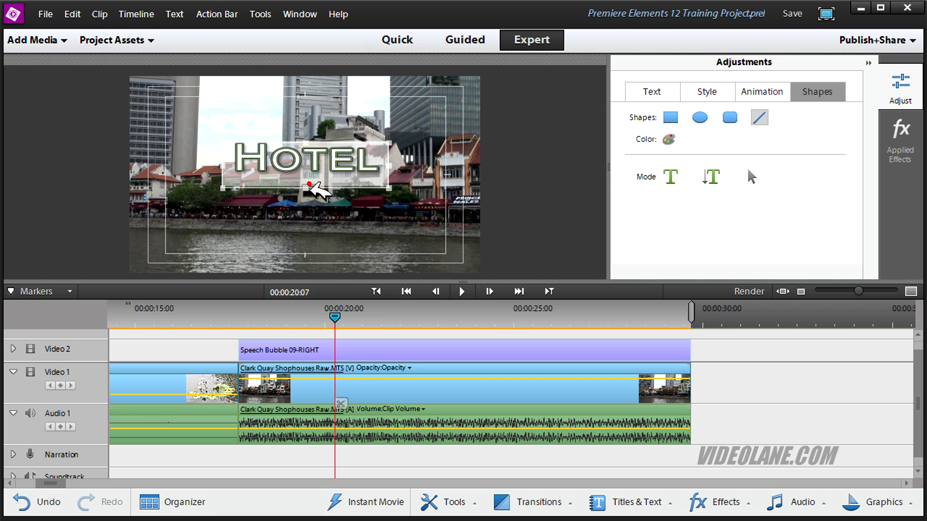
{"action": "left_click", "coordinate": [312, 185]}
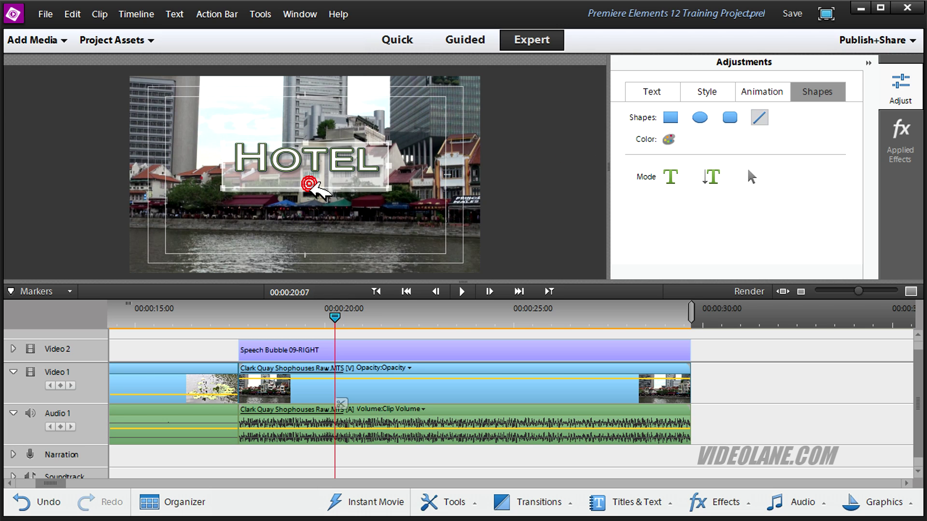
{"action": "left_click", "coordinate": [767, 118]}
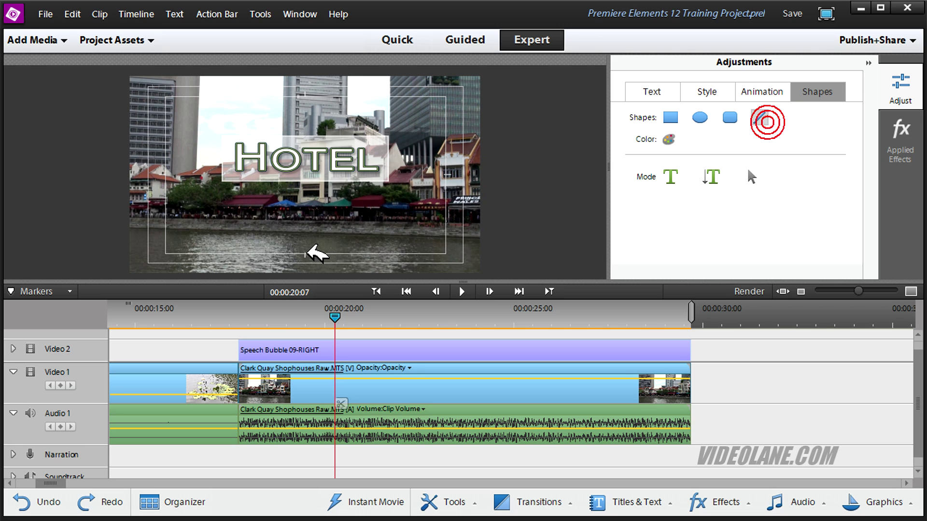
{"action": "left_click_drag", "start_coordinate": [306, 251], "coordinate": [307, 180]}
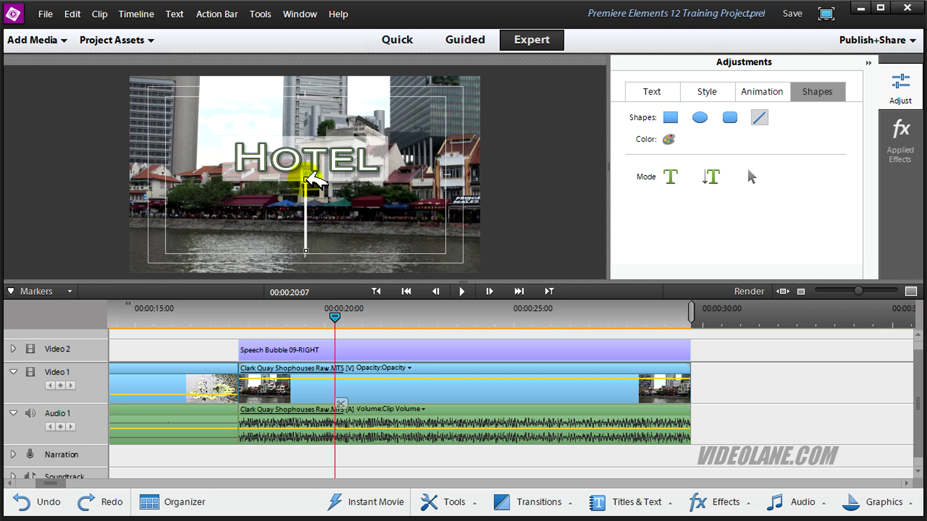
{"action": "left_click", "coordinate": [503, 234]}
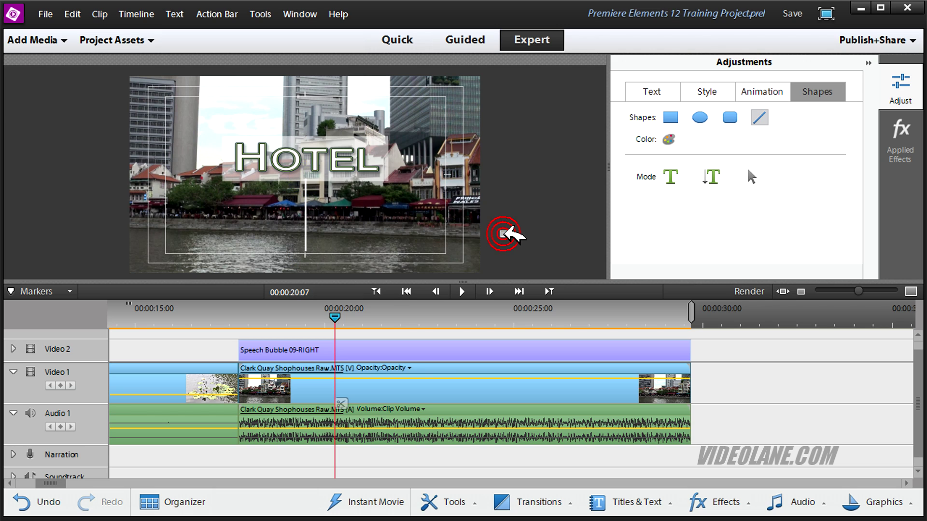
{"action": "left_click_drag", "start_coordinate": [338, 313], "coordinate": [324, 314]}
{"action": "left_click", "coordinate": [326, 315]}
- Add a marker at 00:00:20:03, return to the clip's start, and play it back
{"action": "key", "text": "m"}
{"action": "left_click", "coordinate": [258, 316]}
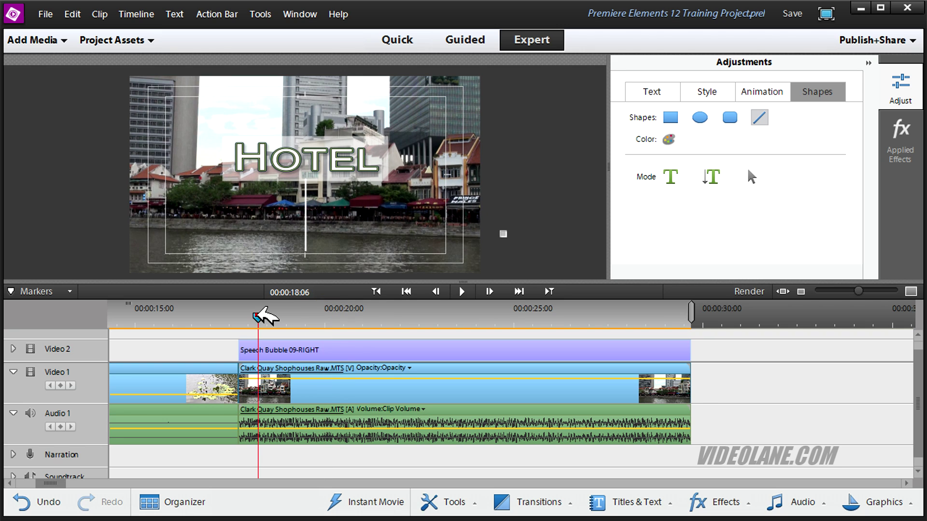
{"action": "left_click", "coordinate": [251, 316]}
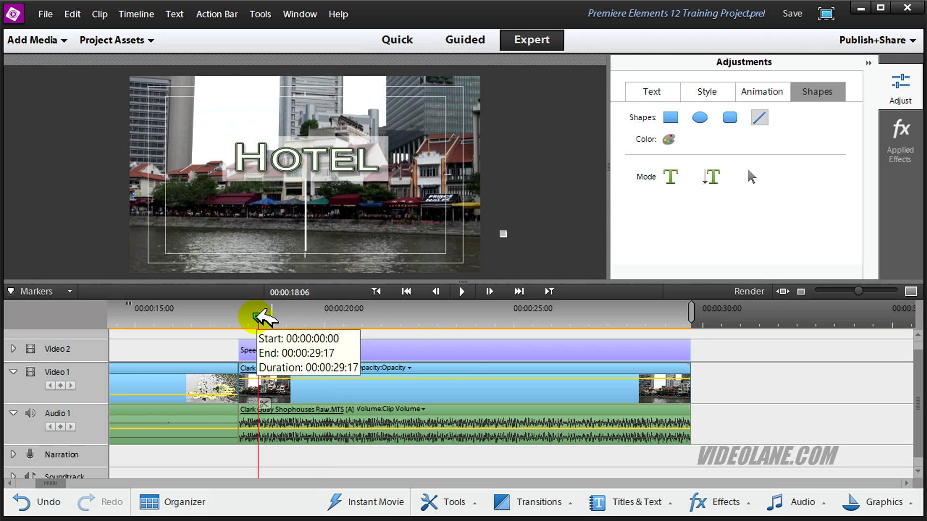
{"action": "left_click", "coordinate": [378, 291]}
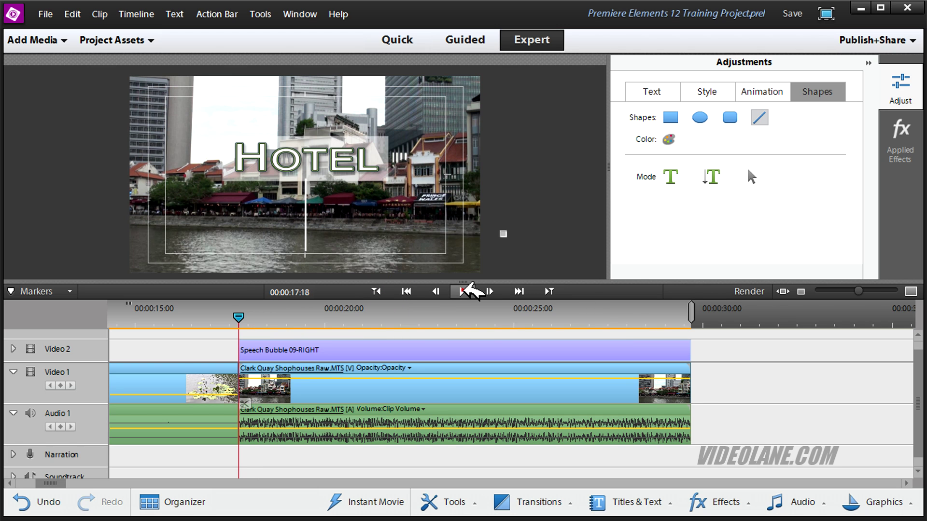
{"action": "left_click", "coordinate": [463, 290]}
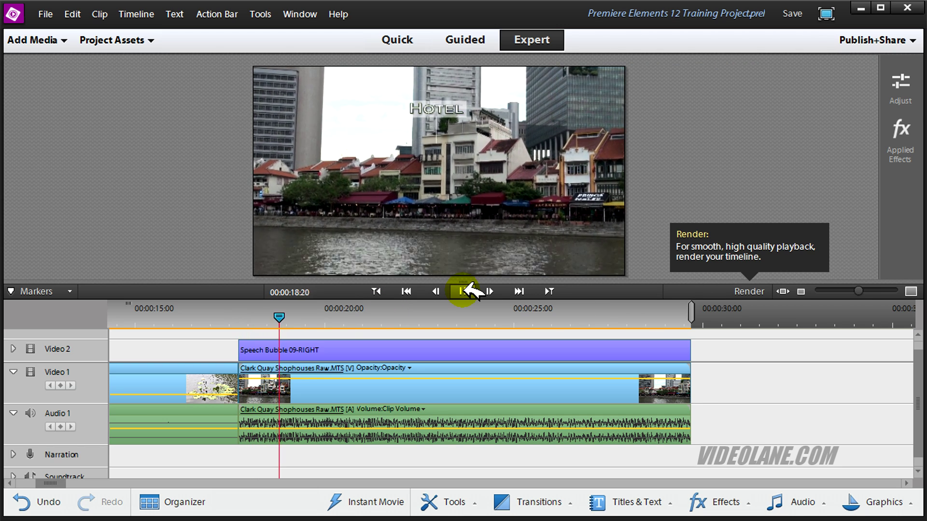